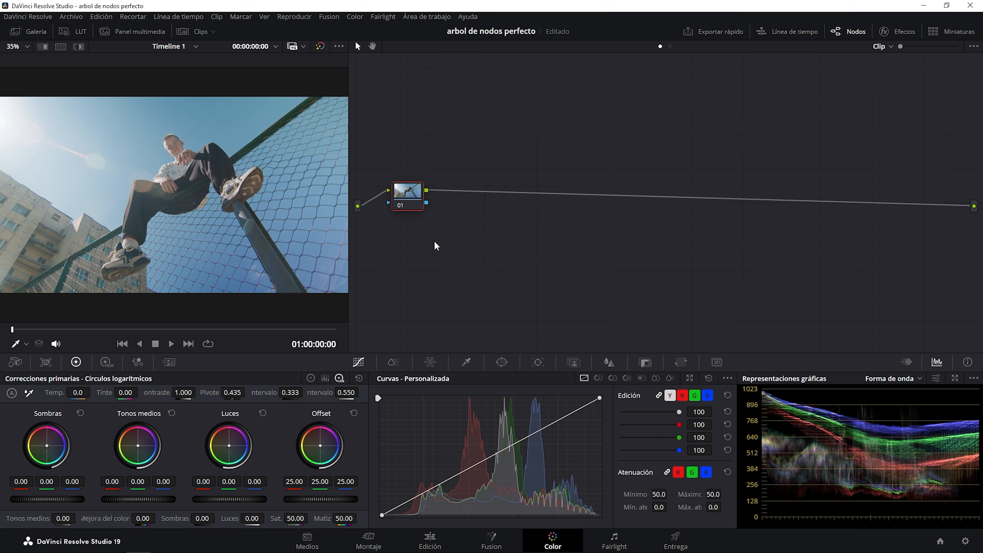
# Step: Add four serial nodes after node 01 and two layer nodes alongside node 05
pyautogui.hotkey('alt', 's')
pyautogui.hotkey('alt', 's')
pyautogui.hotkey('alt', 's')
pyautogui.hotkey('alt', 's')
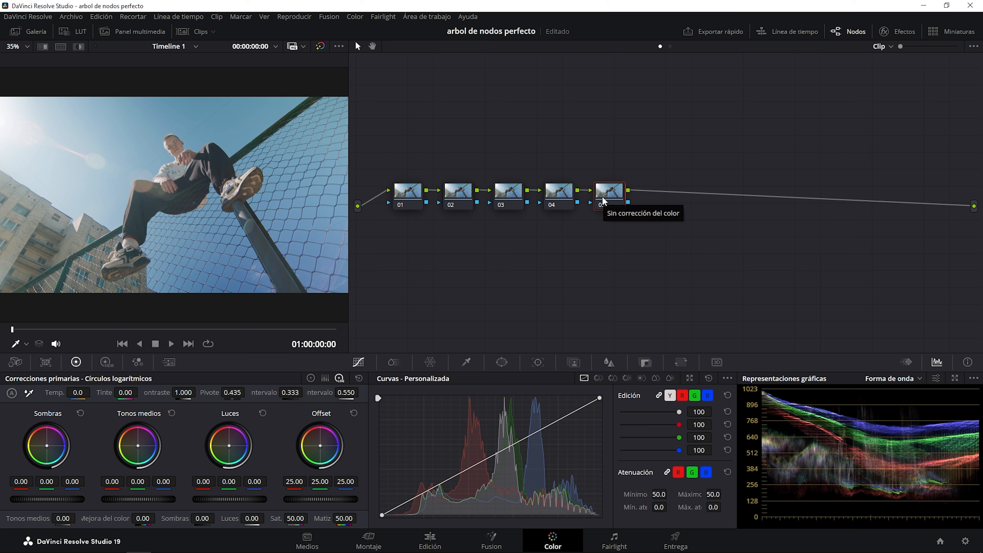
pyautogui.hotkey('alt', 'l')
pyautogui.hotkey('alt', 'l')
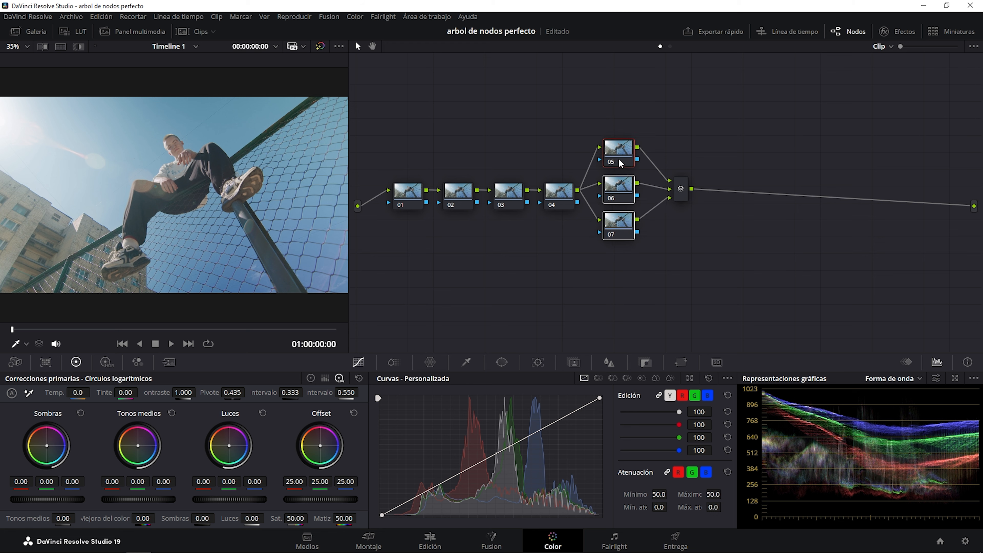
# Step: Add three serial nodes after the layer mixer
pyautogui.click(684, 189)
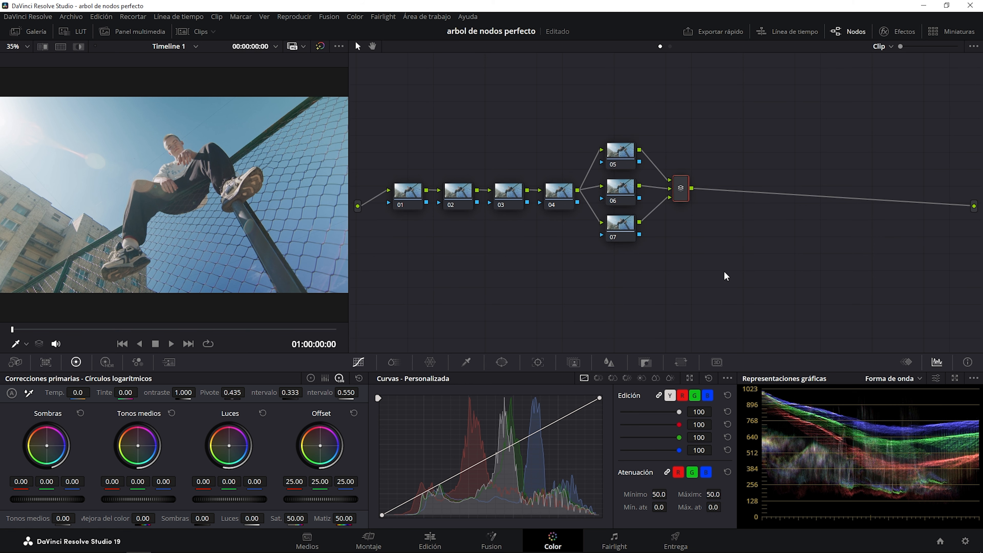
pyautogui.hotkey('alt', 's')
pyautogui.hotkey('alt', 's')
pyautogui.hotkey('alt', 's')
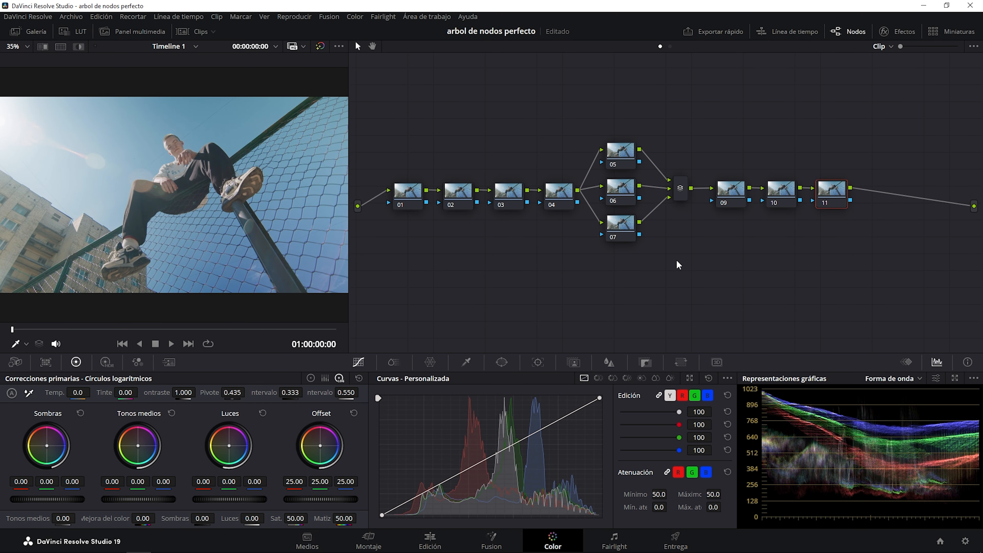
pyautogui.moveTo(705, 127); pyautogui.dragTo(883, 289)
pyautogui.moveTo(379, 132); pyautogui.dragTo(568, 269)
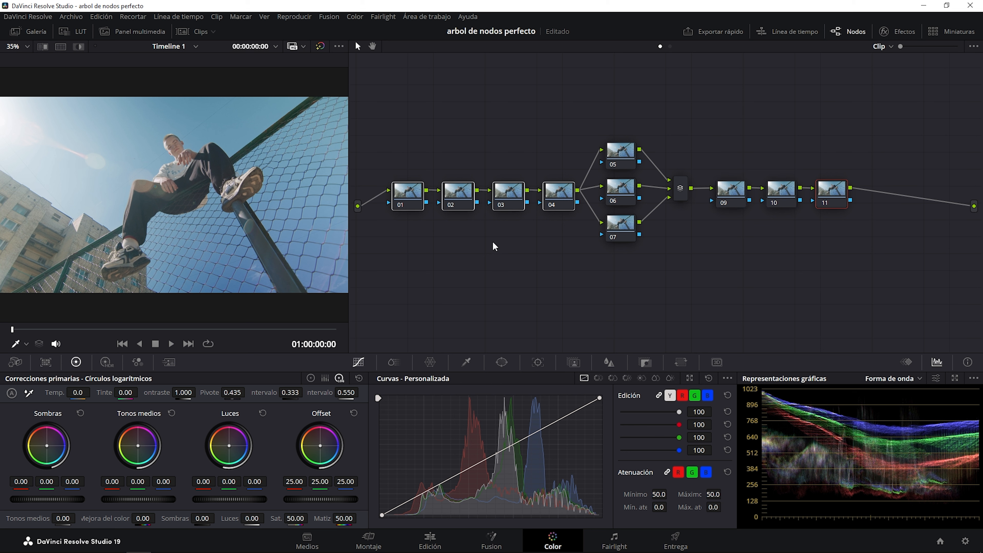
pyautogui.moveTo(598, 79); pyautogui.dragTo(654, 279)
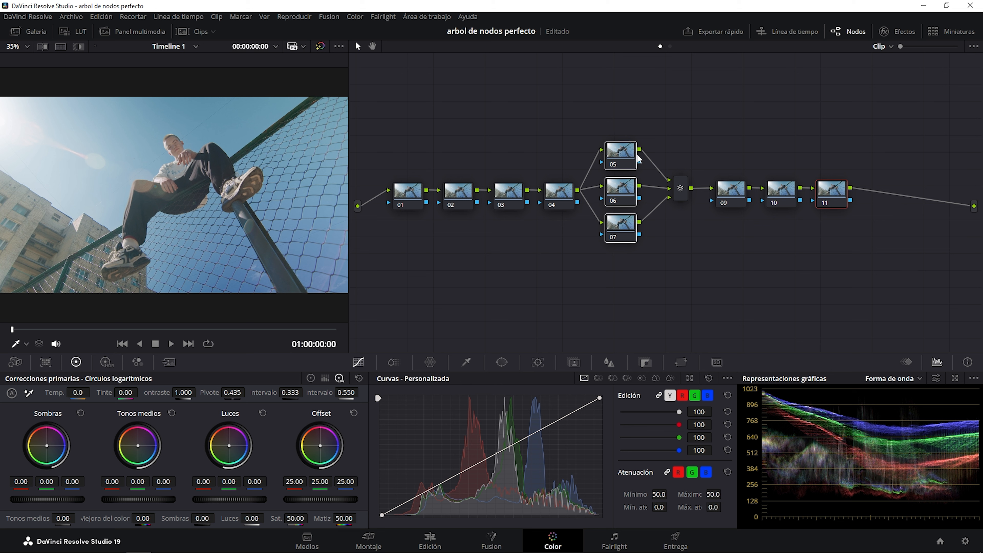
pyautogui.click(746, 303)
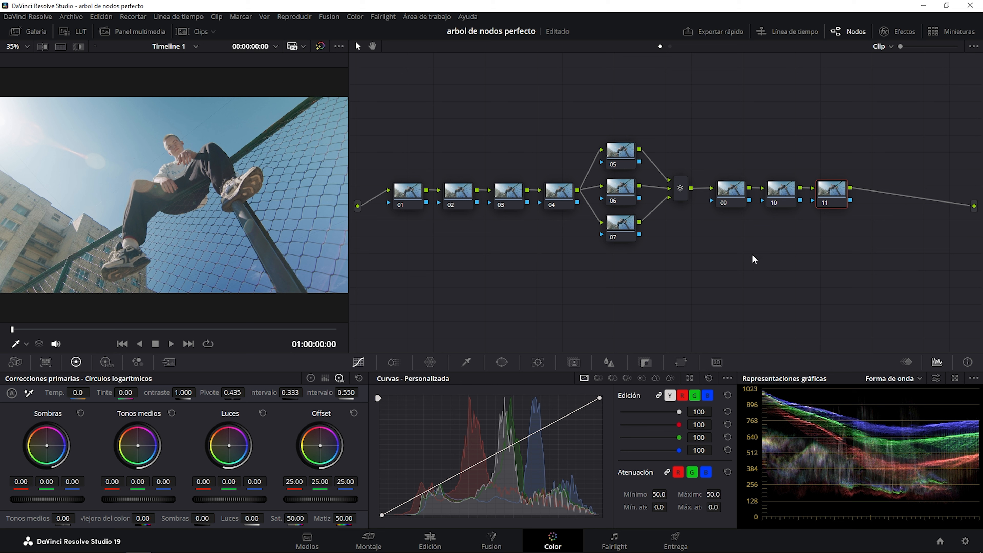
# Step: Rename node 09, the first one after the layer mixer, to "cst"
pyautogui.click(730, 190)
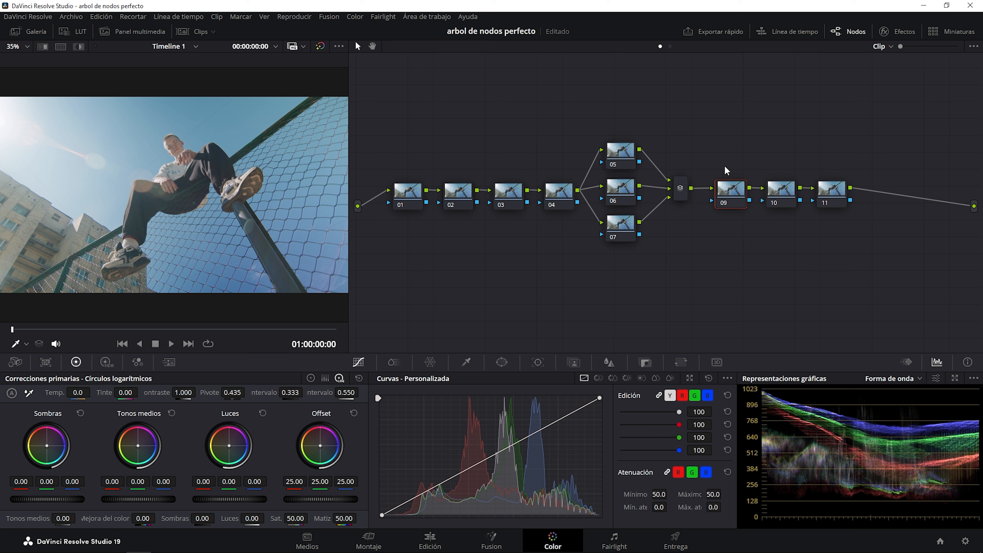
pyautogui.rightClick(724, 188)
pyautogui.click(735, 210)
pyautogui.write('cst')
pyautogui.press('Return')
# Step: Search the effects library for "cambio" and apply Cambio del espacio cromático to the cst node
pyautogui.click(901, 32)
pyautogui.click(955, 47)
pyautogui.write('cambio')
pyautogui.moveTo(832, 100); pyautogui.dragTo(688, 193)
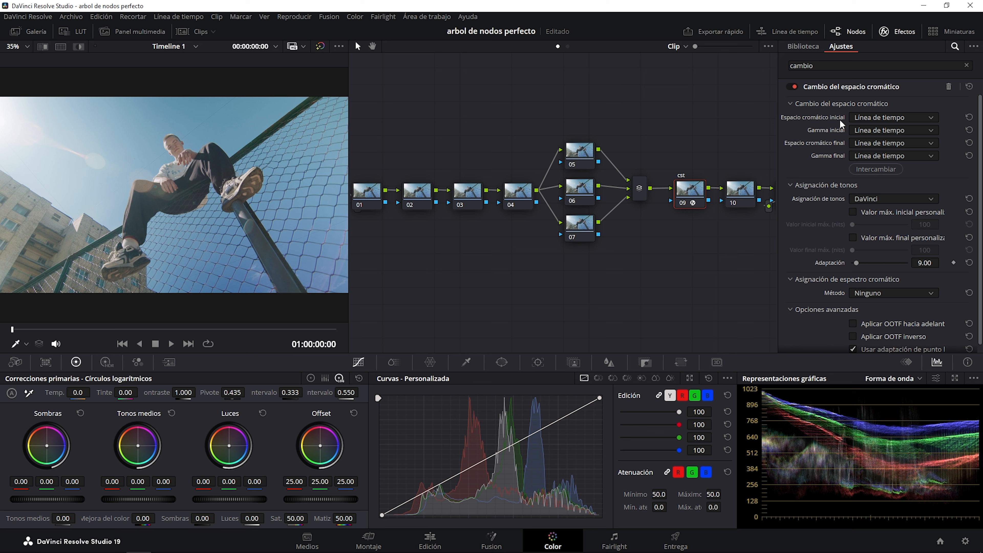
# Step: Set the cst node's initial and final spaces to Rec. 709 with Gamma 2.4, and its gamut mapping method to Compresión de saturación
pyautogui.click(867, 116)
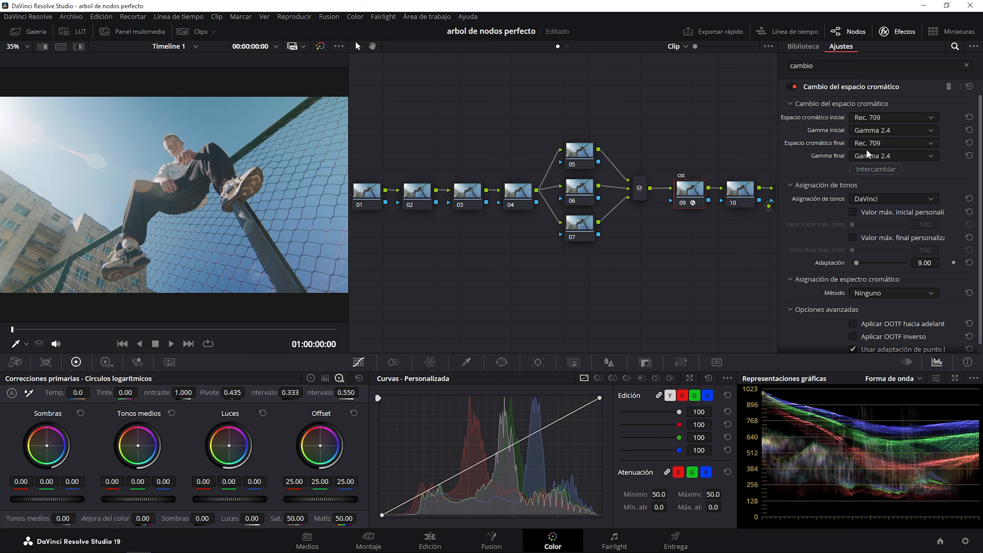
pyautogui.scroll(-1, 852, 213)
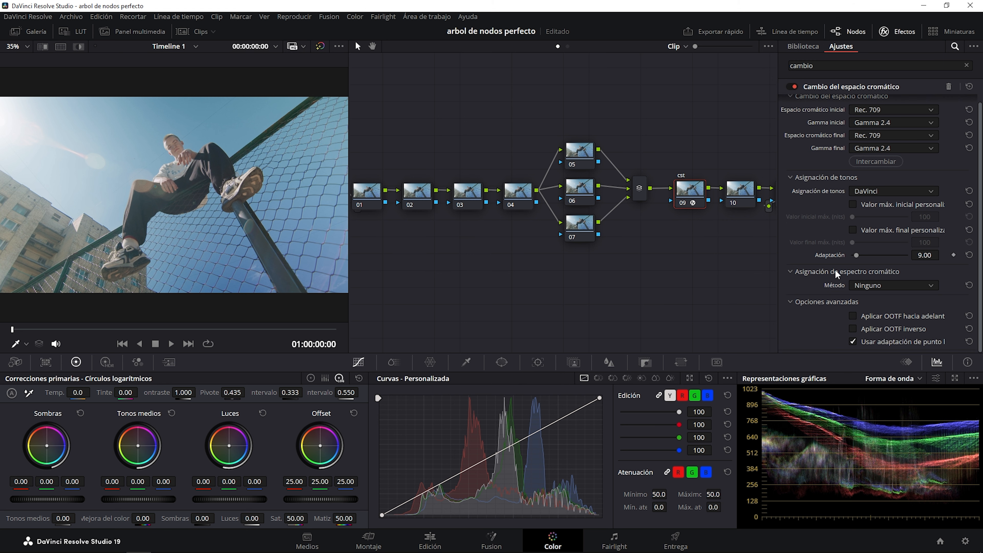
pyautogui.click(879, 284)
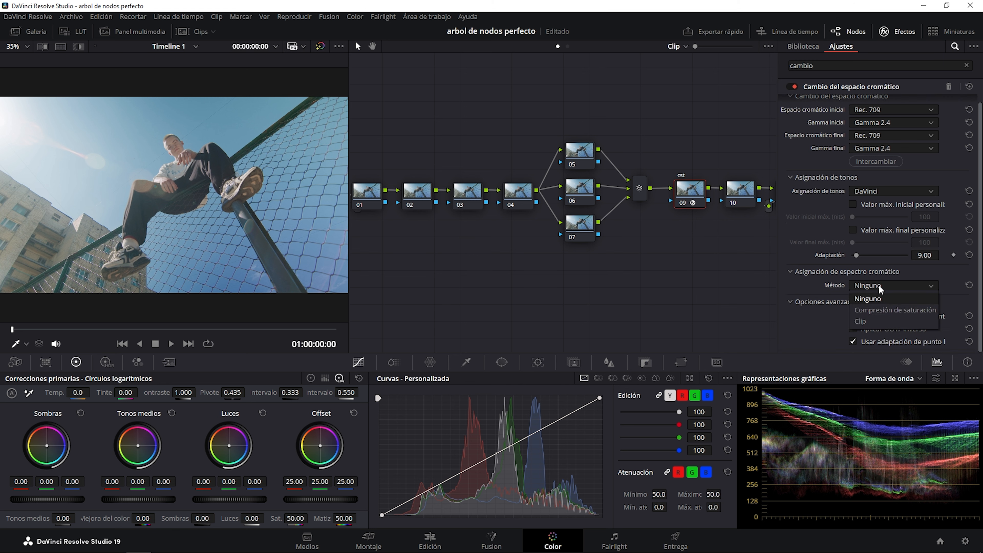
pyautogui.click(906, 311)
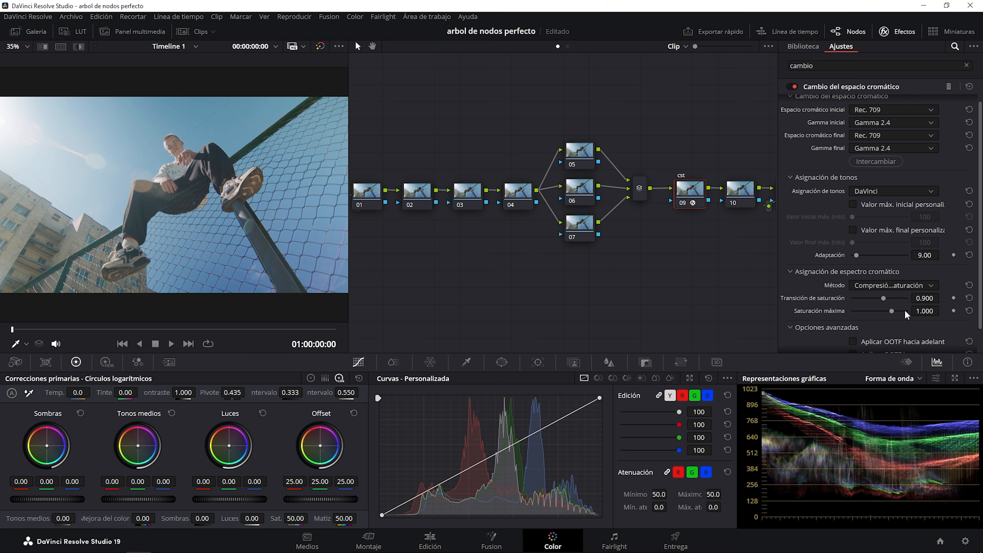
pyautogui.scroll(1, 906, 310)
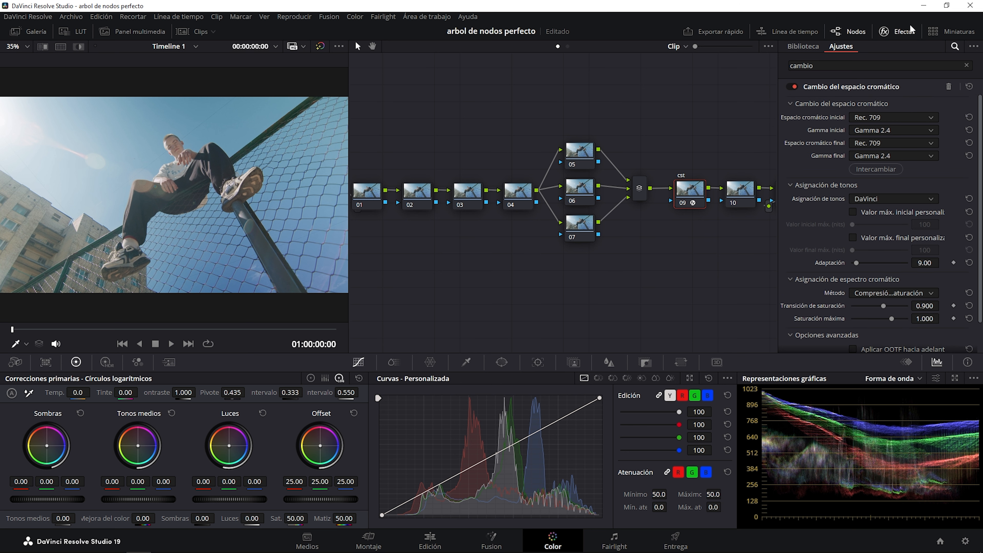
pyautogui.click(898, 32)
# Step: Rename node 10 to "cineon" and apply the Cambio del espacio cromático effect to it
pyautogui.click(782, 188)
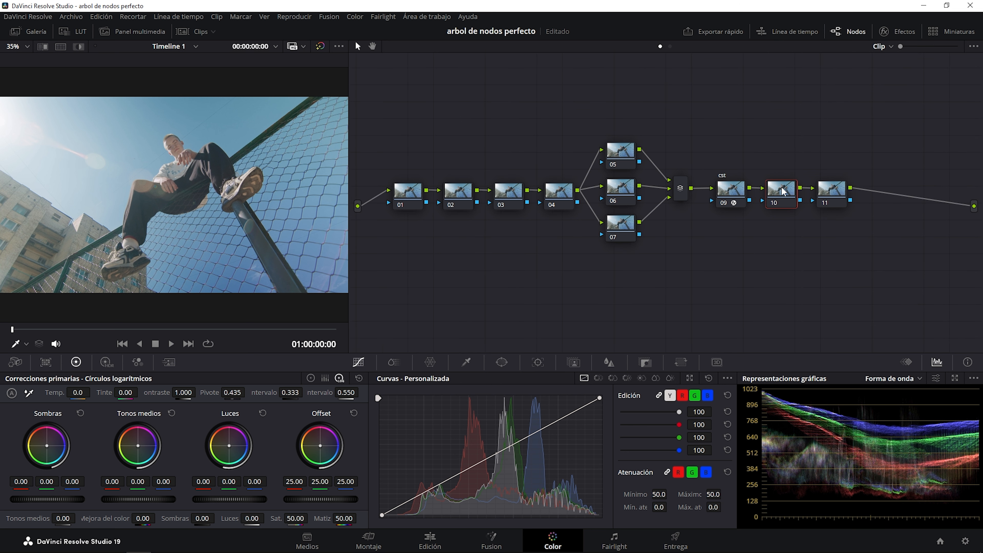
pyautogui.rightClick(783, 188)
pyautogui.click(790, 210)
pyautogui.write('cineon')
pyautogui.press('Return')
pyautogui.click(902, 29)
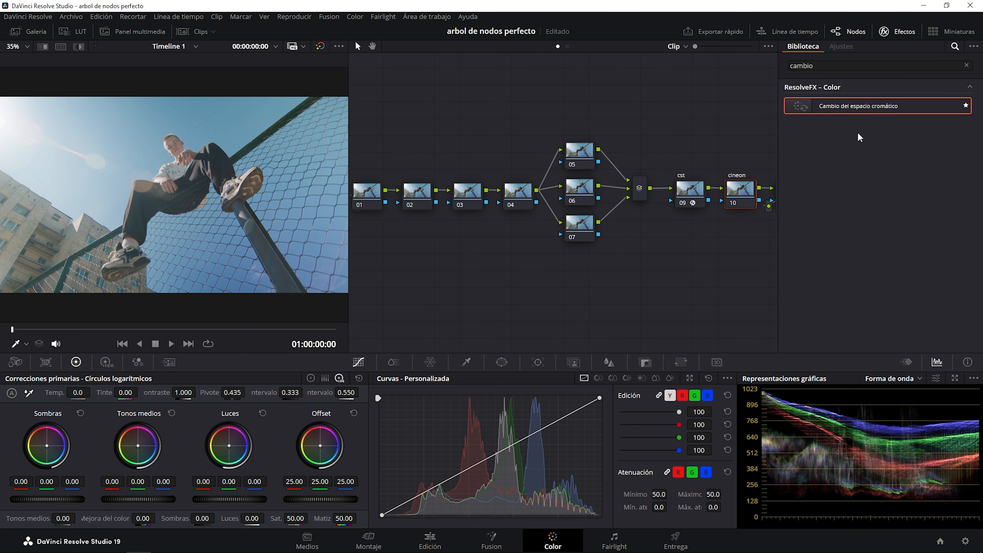
pyautogui.moveTo(862, 109); pyautogui.dragTo(740, 196)
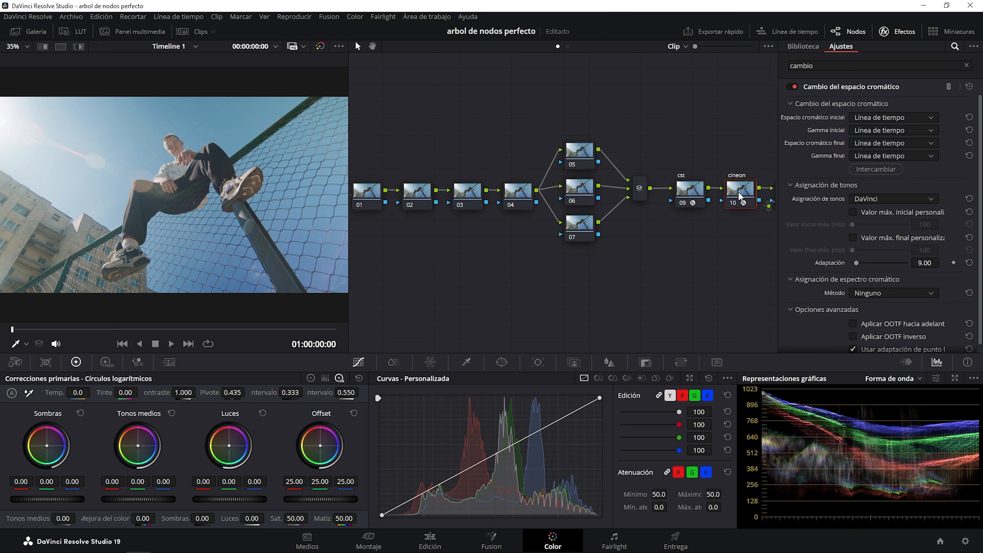
# Step: Convert the cineon node from Rec. 709 with Gamma 2.4 to Rec. 709 with Cineon Film Log as final gamma
pyautogui.click(866, 120)
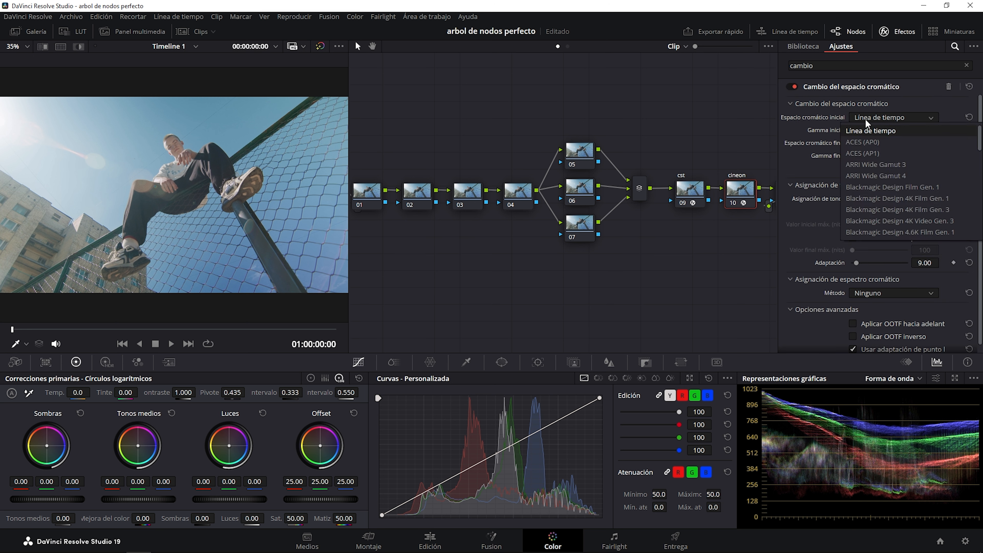
pyautogui.click(865, 118)
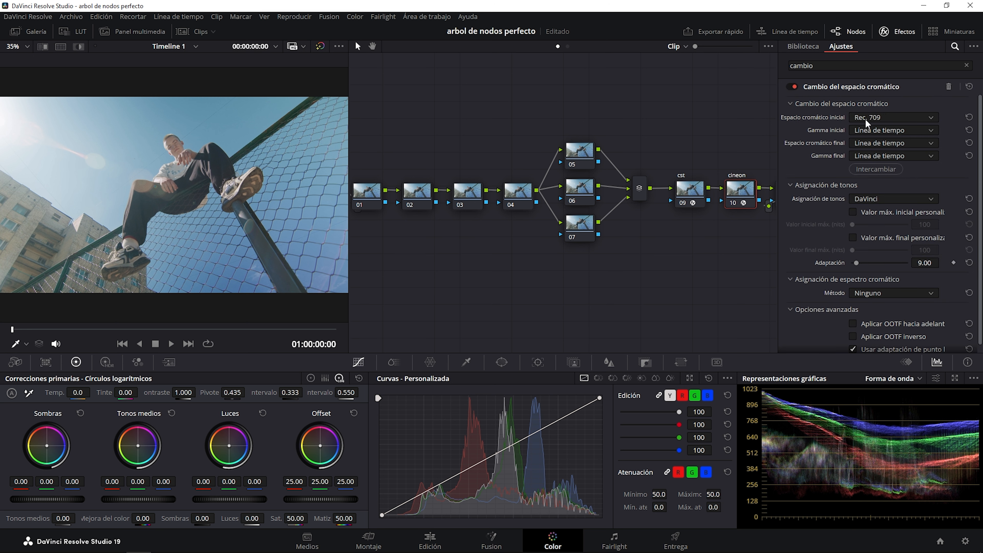
pyautogui.click(865, 129)
pyautogui.click(865, 129)
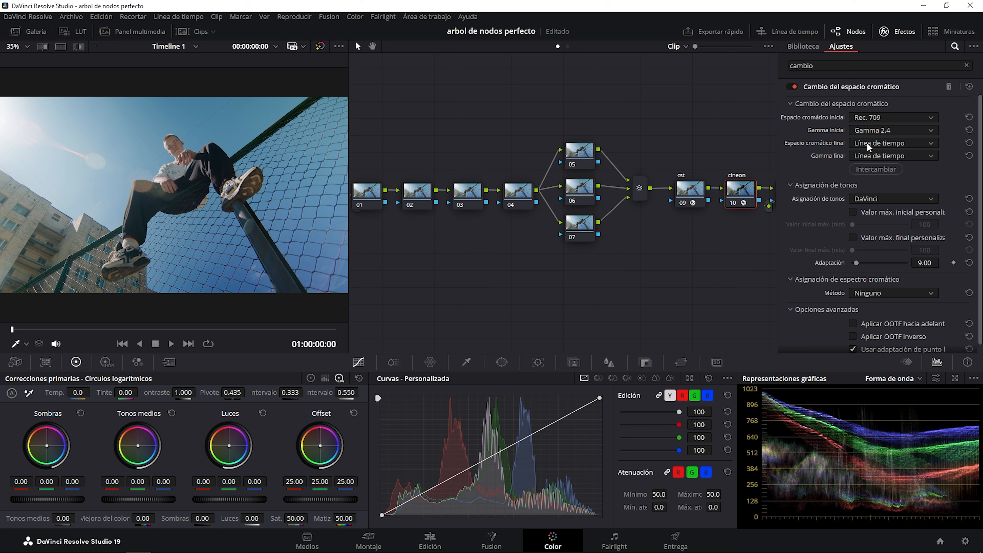
pyautogui.click(866, 142)
pyautogui.click(866, 142)
pyautogui.click(860, 156)
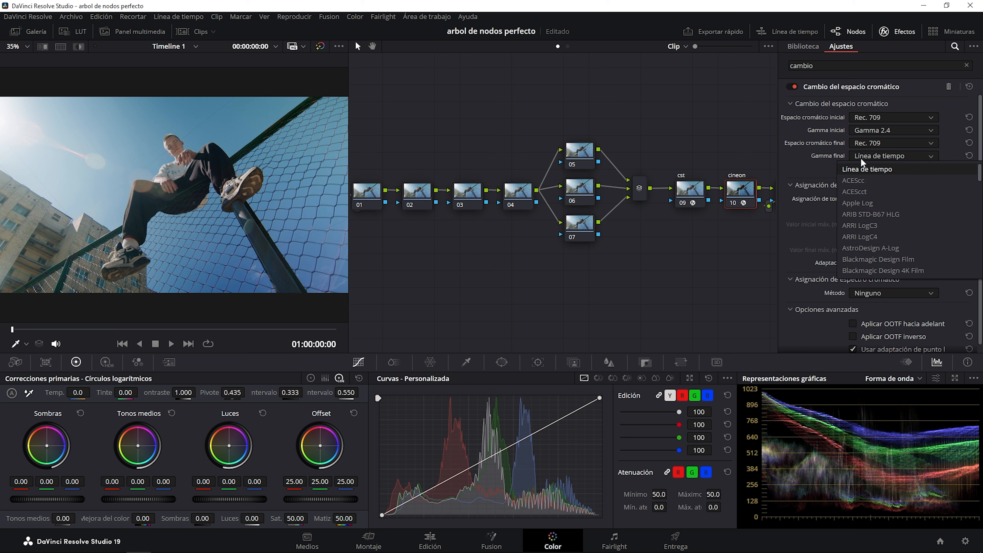
pyautogui.scroll(-5, 859, 186)
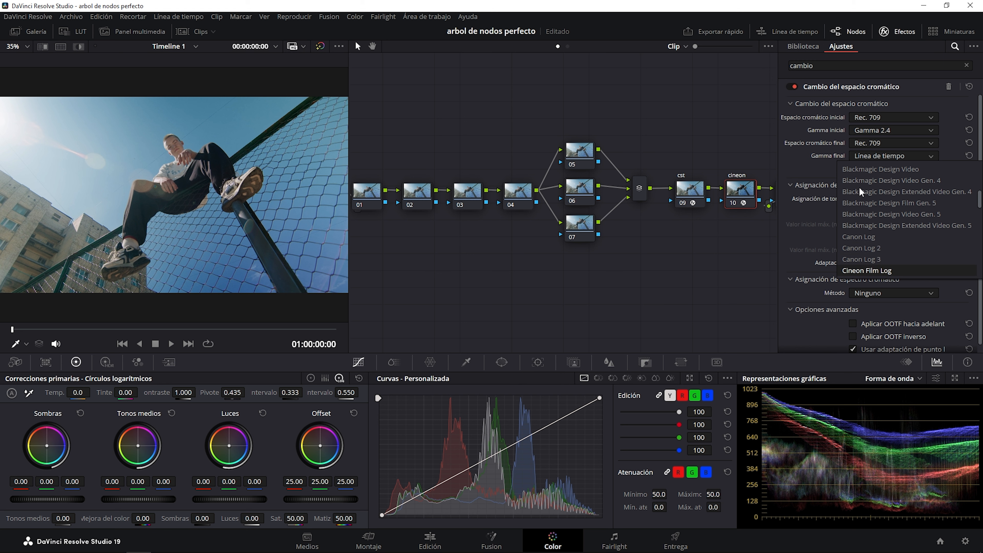
pyautogui.click(859, 187)
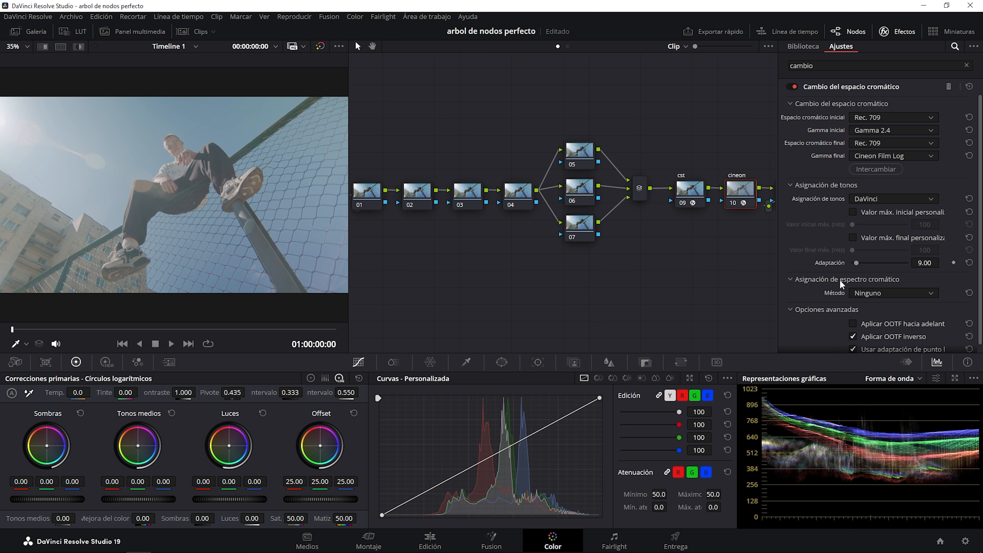
# Step: Set the cineon node's gamut mapping method to Compresión de saturación and close the effects
pyautogui.click(877, 296)
pyautogui.click(877, 318)
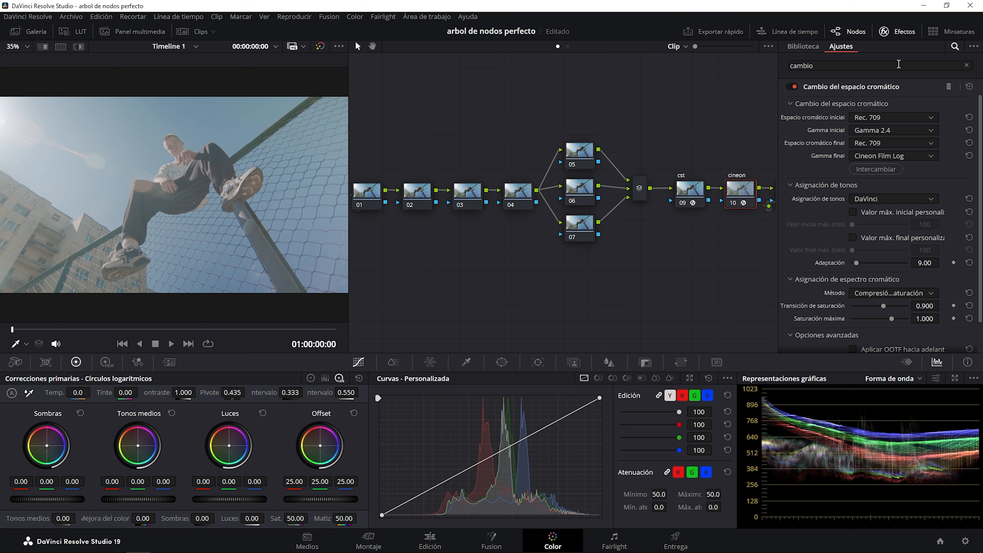
pyautogui.click(898, 32)
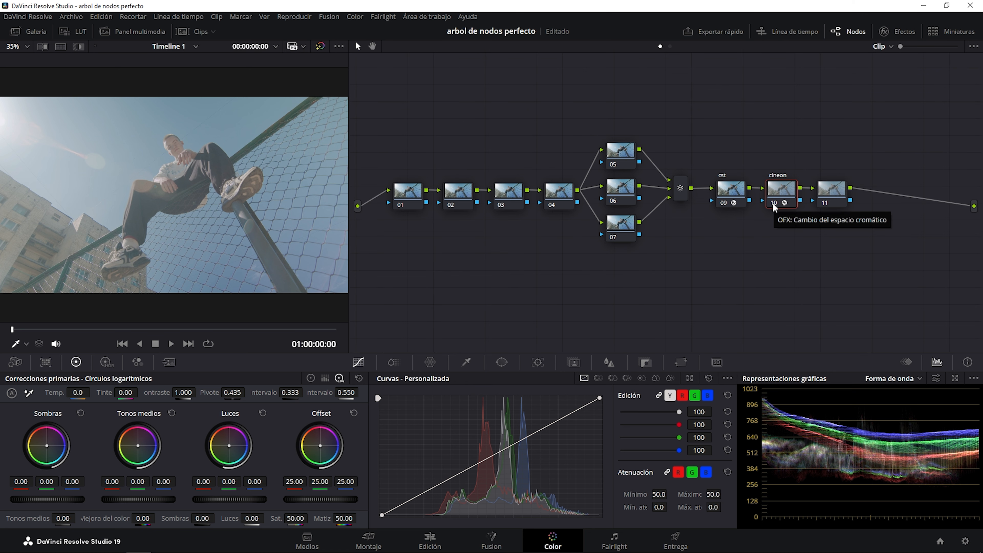
# Step: Toggle the cineon node off and on to compare the image with and without it
pyautogui.hotkey('ctrl', 'd')
pyautogui.hotkey('ctrl', 'd')
pyautogui.hotkey('ctrl', 'd')
pyautogui.hotkey('ctrl', 'd')
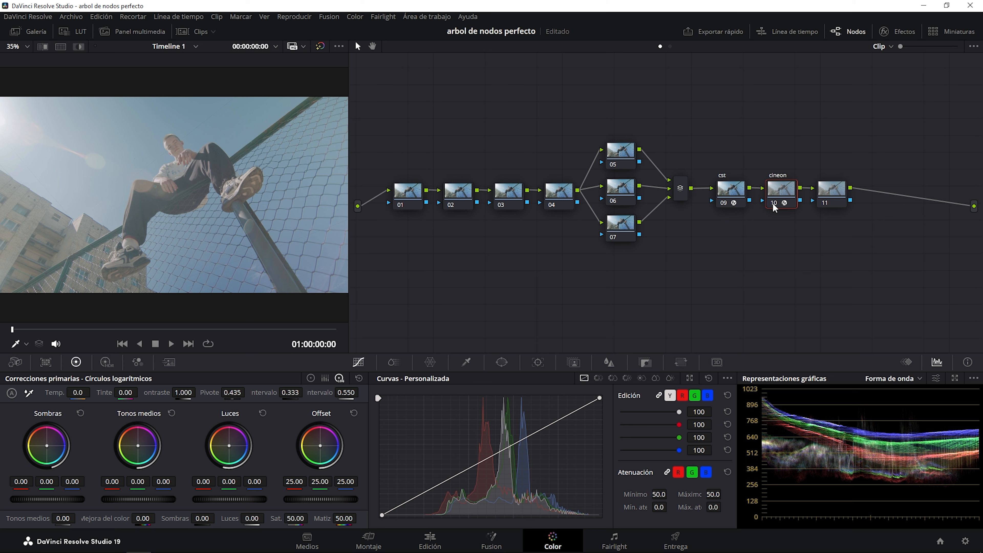
pyautogui.hotkey('ctrl', 's')
# Step: Rename node 11, the last one in the tree, to "lut"
pyautogui.click(828, 188)
pyautogui.rightClick(826, 190)
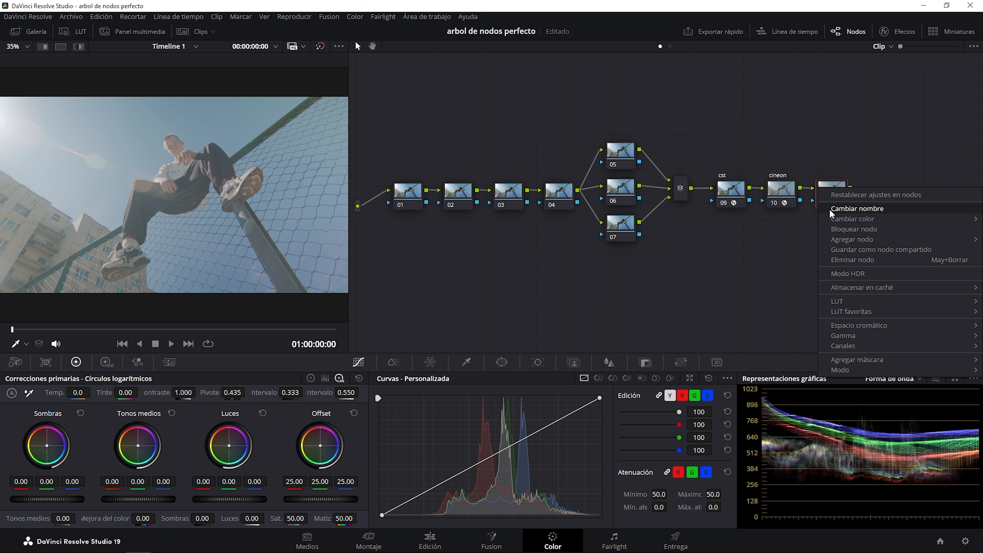
pyautogui.click(830, 209)
pyautogui.write('lut')
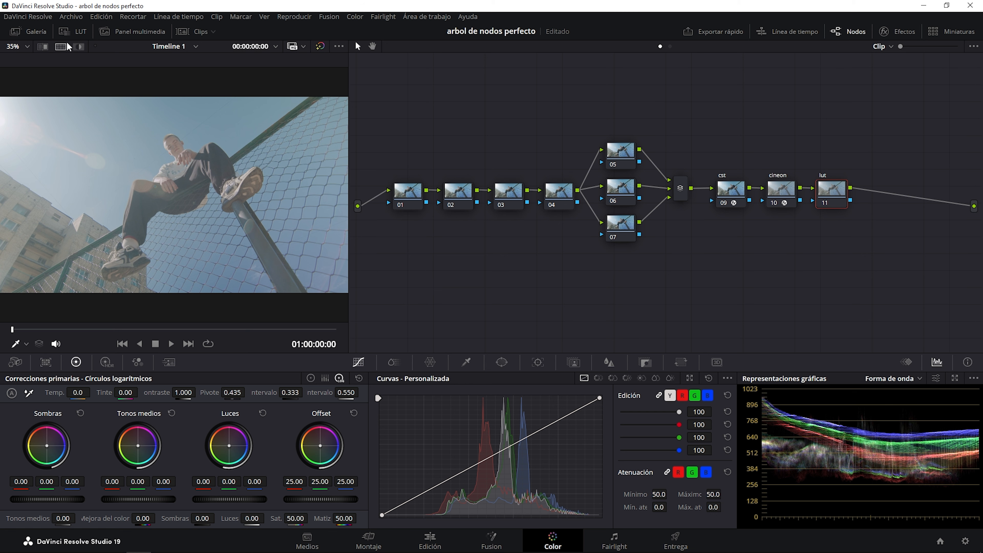
# Step: Apply the Rec709 Kodak 2383 D60 LUT from Film Looks to the lut node
pyautogui.click(72, 30)
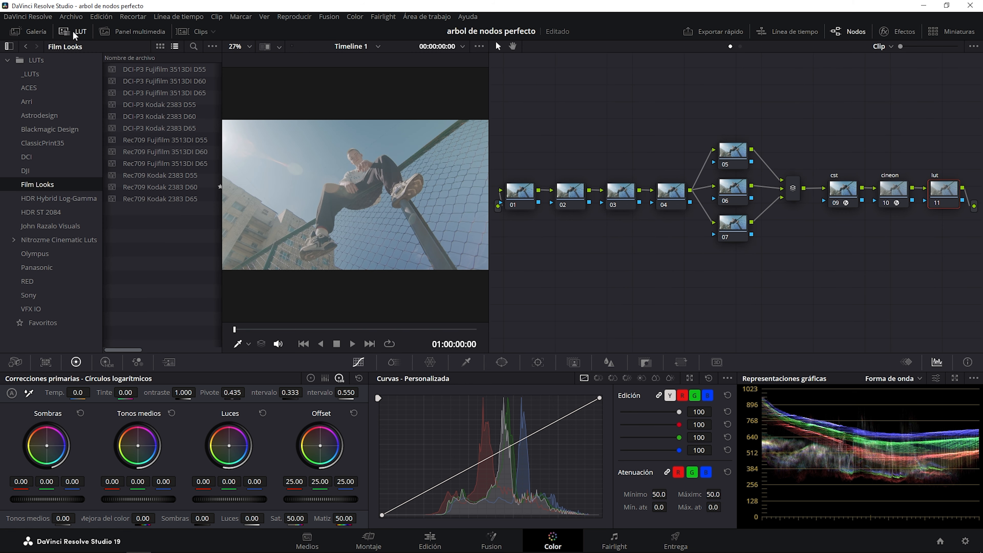
pyautogui.rightClick(181, 188)
pyautogui.click(218, 198)
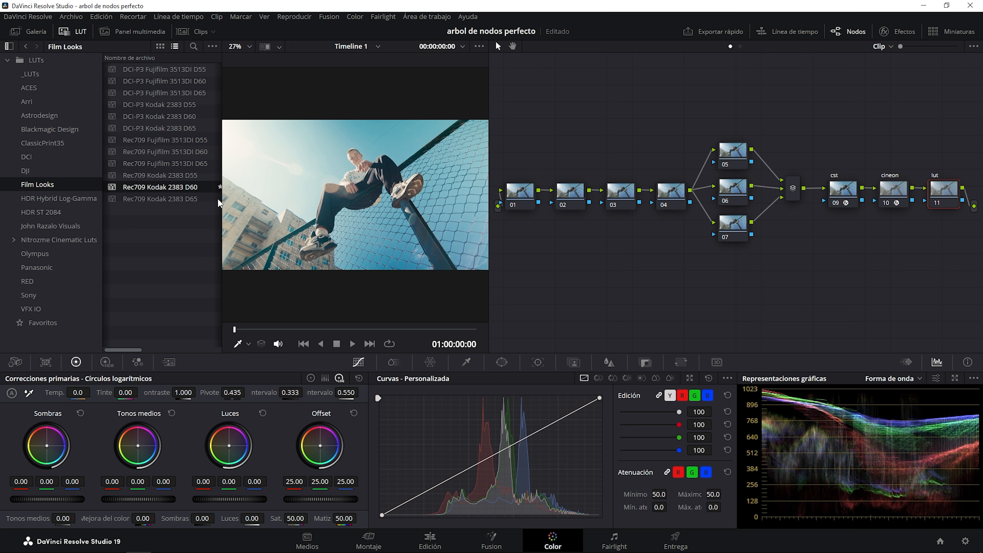
pyautogui.click(80, 32)
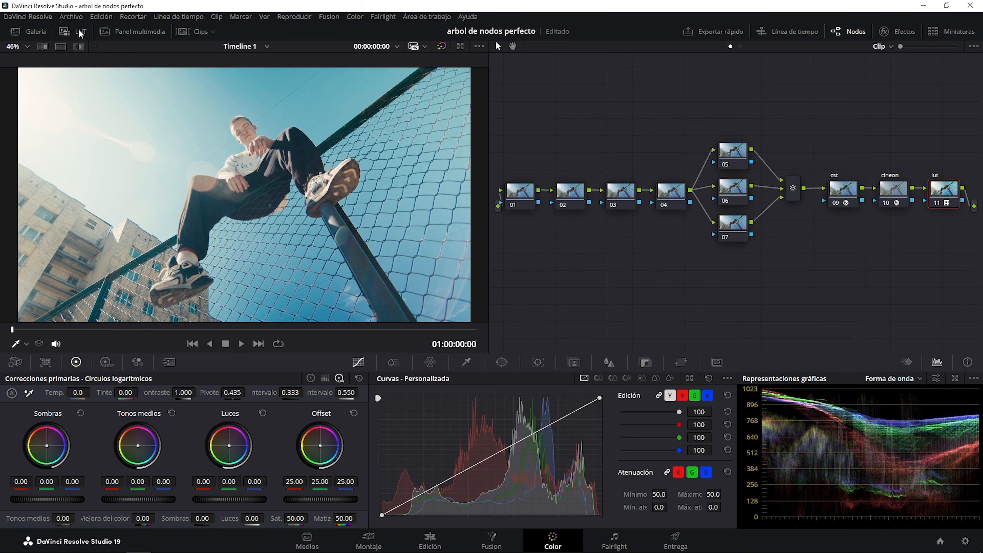
# Step: Toggle the lut node off and on to compare the image with and without the LUT
pyautogui.click(937, 203)
pyautogui.click(937, 203)
pyautogui.click(937, 203)
pyautogui.click(937, 203)
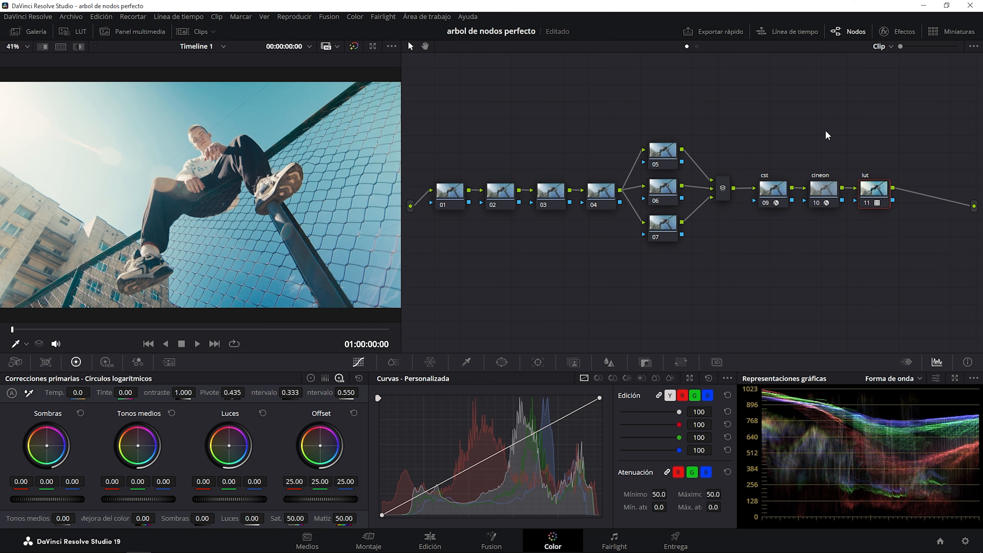
pyautogui.moveTo(743, 117); pyautogui.dragTo(910, 283)
pyautogui.click(909, 282)
pyautogui.moveTo(437, 129); pyautogui.dragTo(618, 290)
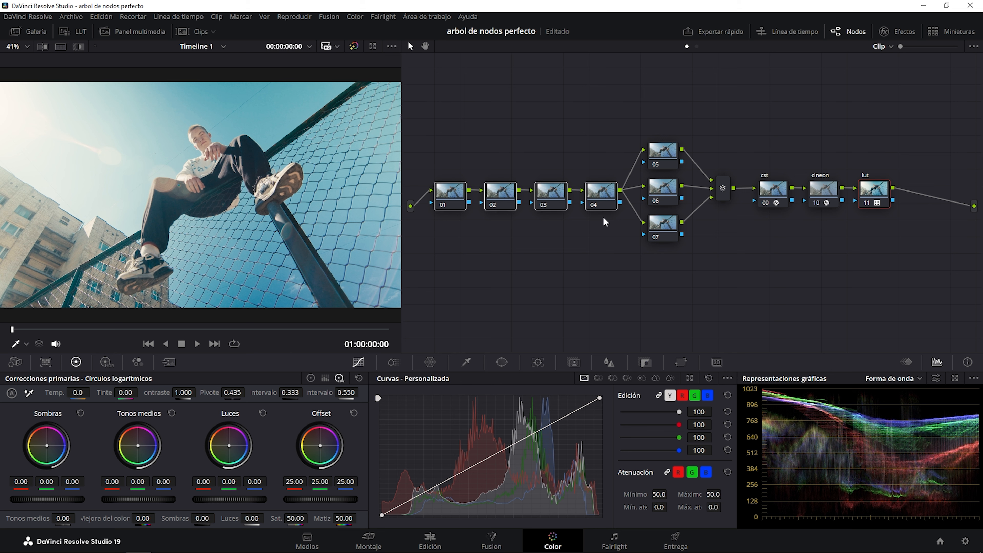
# Step: Rename node 01, the first one in the tree, to "exp"
pyautogui.rightClick(448, 195)
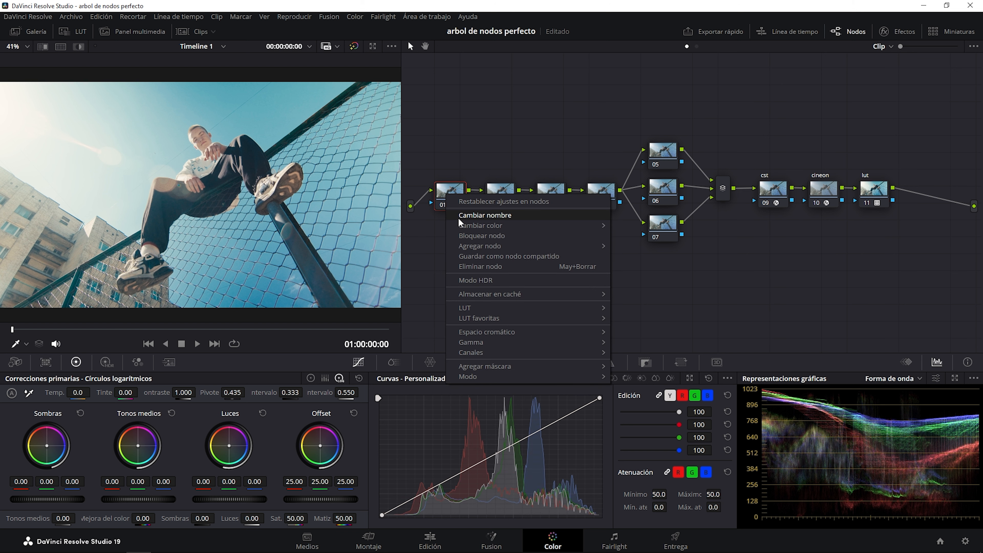
pyautogui.click(460, 223)
pyautogui.write('exp')
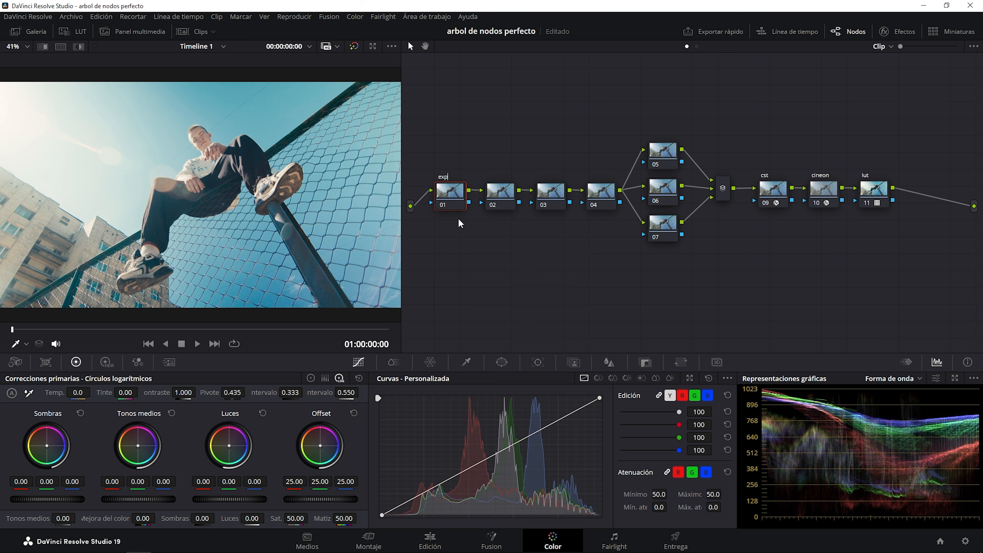
pyautogui.press('Return')
# Step: Lower the exp node's Offset to 15.35 in all three channels and save the project
pyautogui.moveTo(346, 498); pyautogui.dragTo(291, 499)
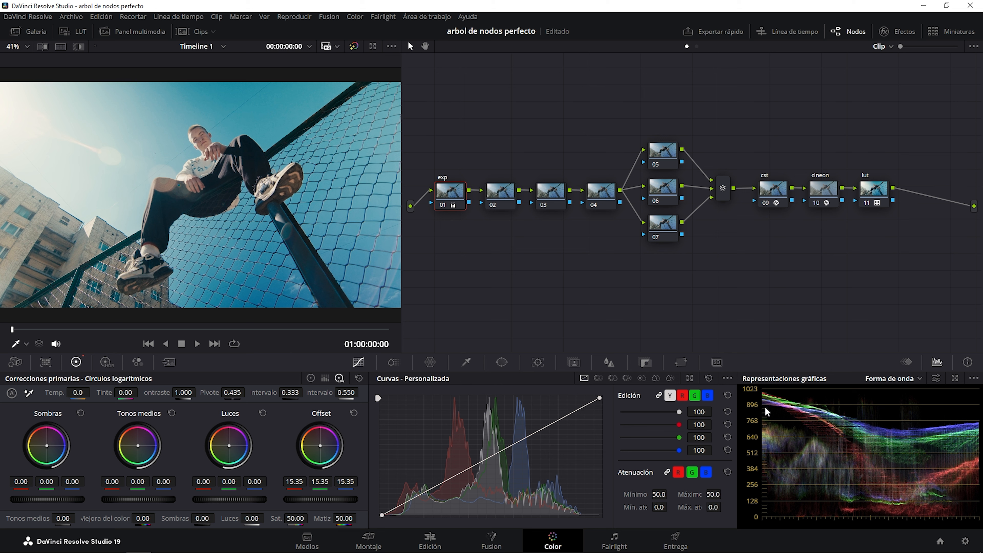
pyautogui.hotkey('ctrl', 's')
# Step: Rename node 02 to "balance"
pyautogui.click(502, 193)
pyautogui.rightClick(499, 191)
pyautogui.click(503, 210)
# Step: Change the scope to the vectorscope and set the balance node's temperature to 210
pyautogui.click(903, 379)
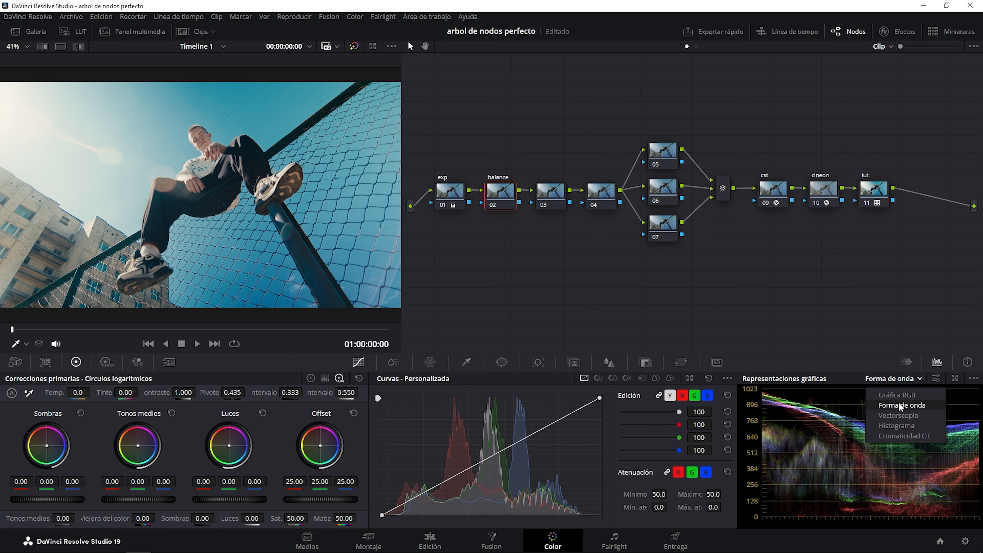
pyautogui.click(899, 405)
pyautogui.click(894, 379)
pyautogui.click(897, 414)
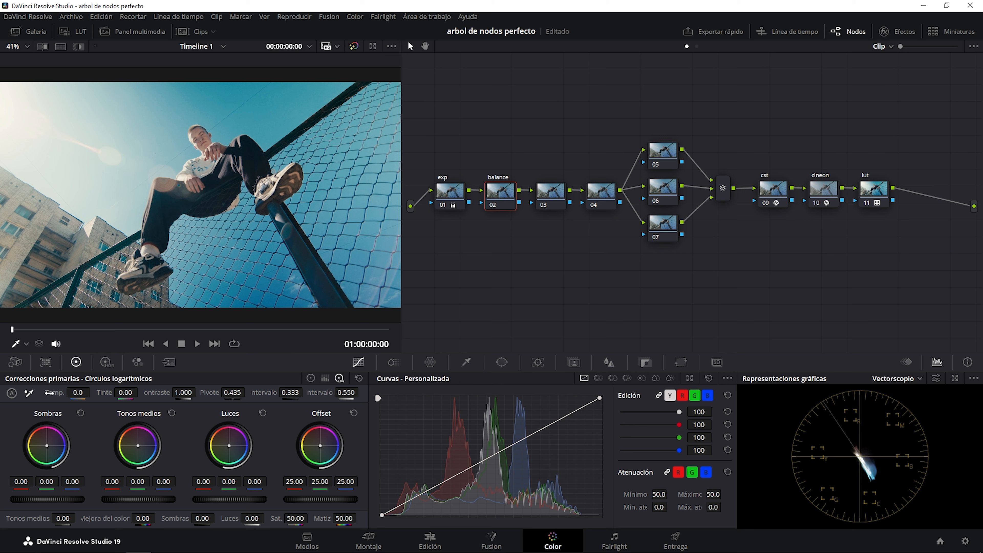
pyautogui.moveTo(54, 392); pyautogui.dragTo(95, 392)
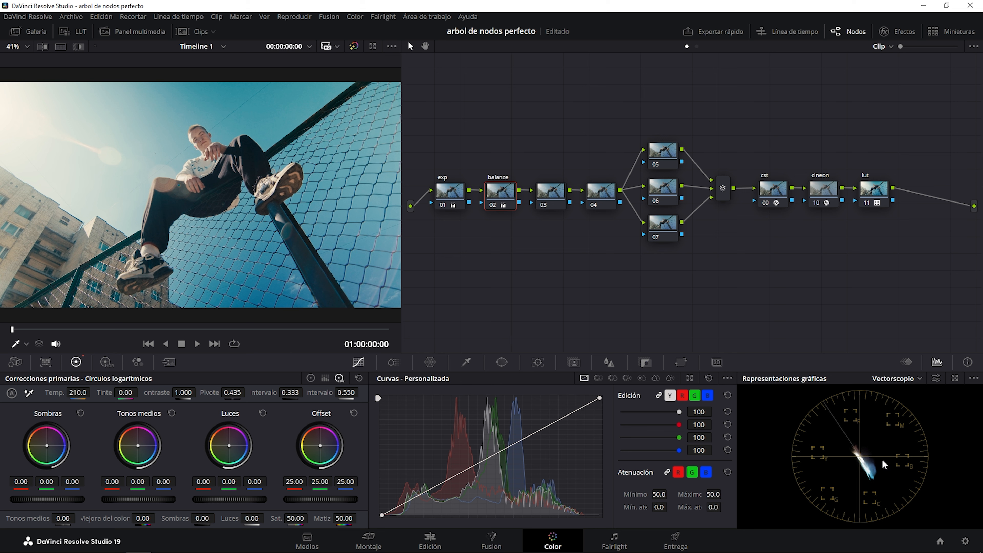
# Step: Rename node 03 to "satu" and raise its HDR Global saturation to 1.08
pyautogui.click(546, 190)
pyautogui.rightClick(546, 191)
pyautogui.click(557, 216)
pyautogui.write('satu')
pyautogui.click(112, 363)
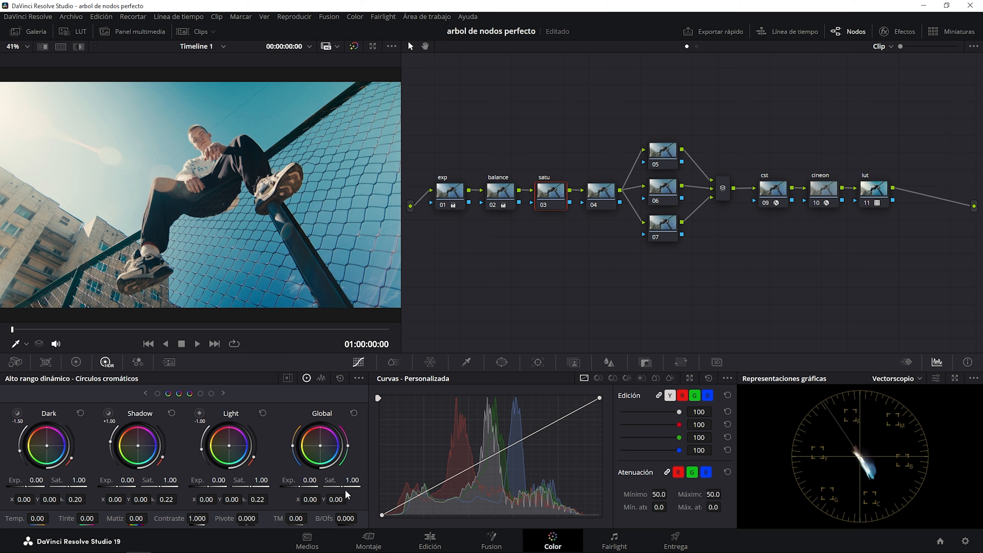
pyautogui.moveTo(344, 487); pyautogui.dragTo(351, 486)
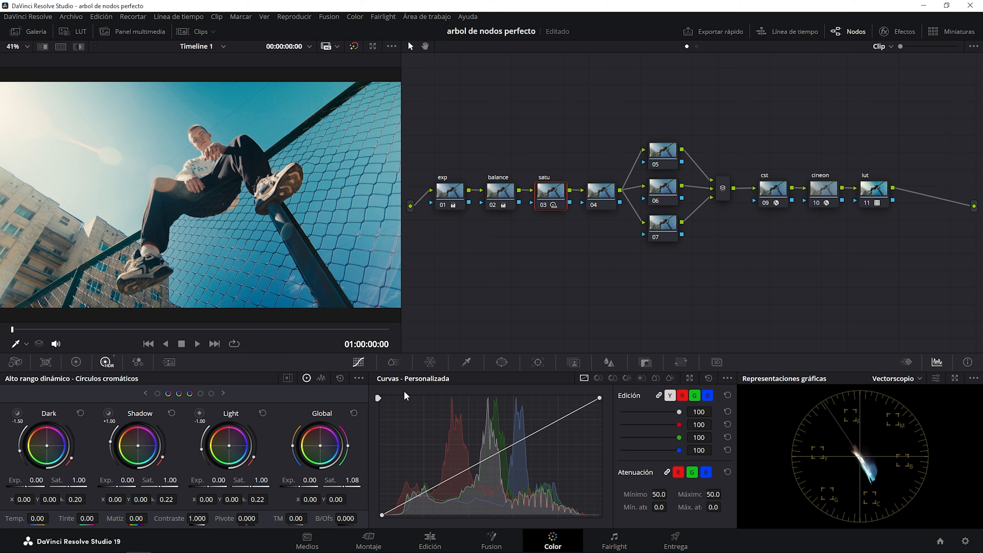
# Step: Rename node 04 to "contraste"
pyautogui.click(600, 191)
pyautogui.rightClick(600, 191)
pyautogui.click(606, 206)
pyautogui.press('Return')
# Step: On the contraste node's Saturation vs. Luminance curve, add a midpoint at 0.50 and lower the brighter half to 0.92
pyautogui.click(670, 378)
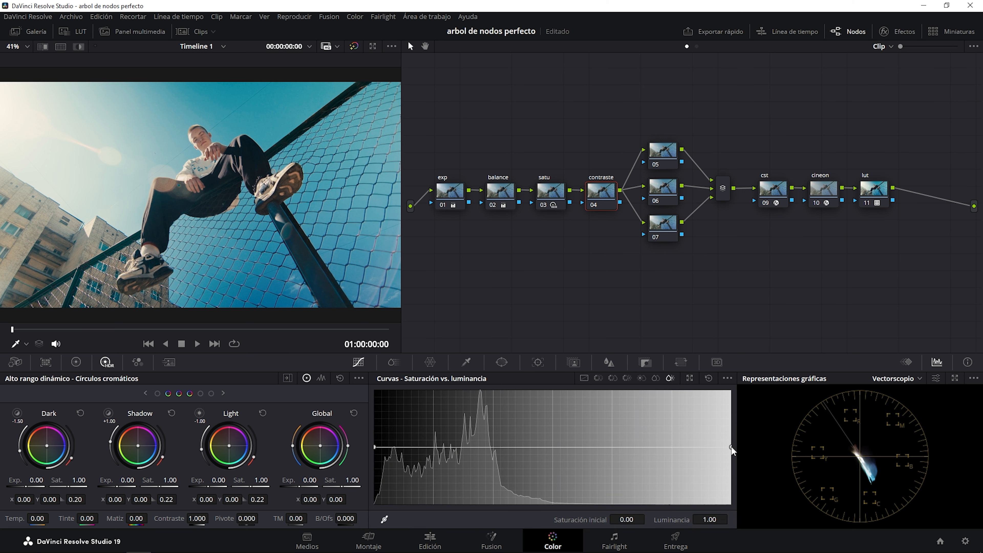
pyautogui.click(552, 447)
pyautogui.moveTo(732, 447); pyautogui.dragTo(731, 452)
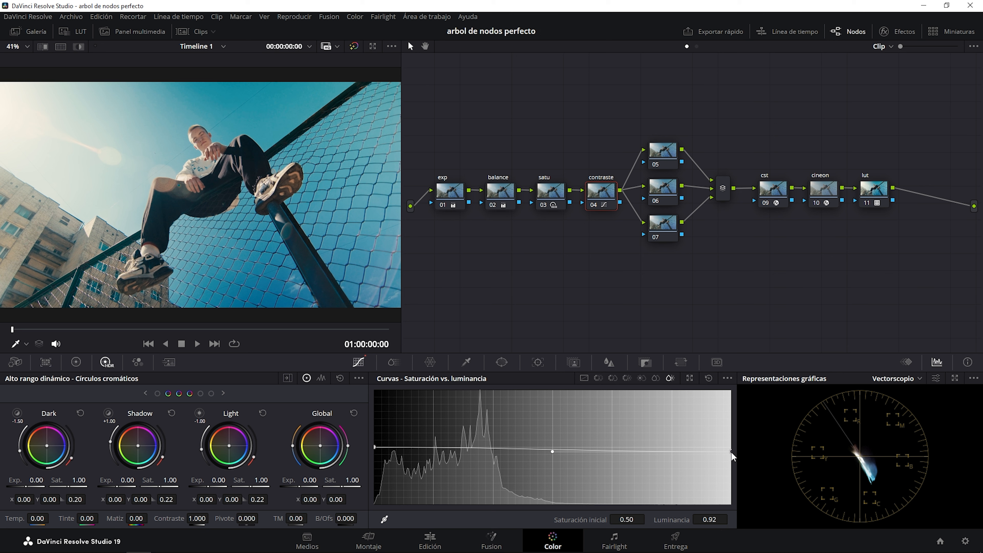
# Step: Try lowering the curve's brighter half to 0.29 and raising the contraste node's primary contrast to 1.370, reverting each trial
pyautogui.moveTo(732, 453); pyautogui.dragTo(733, 489)
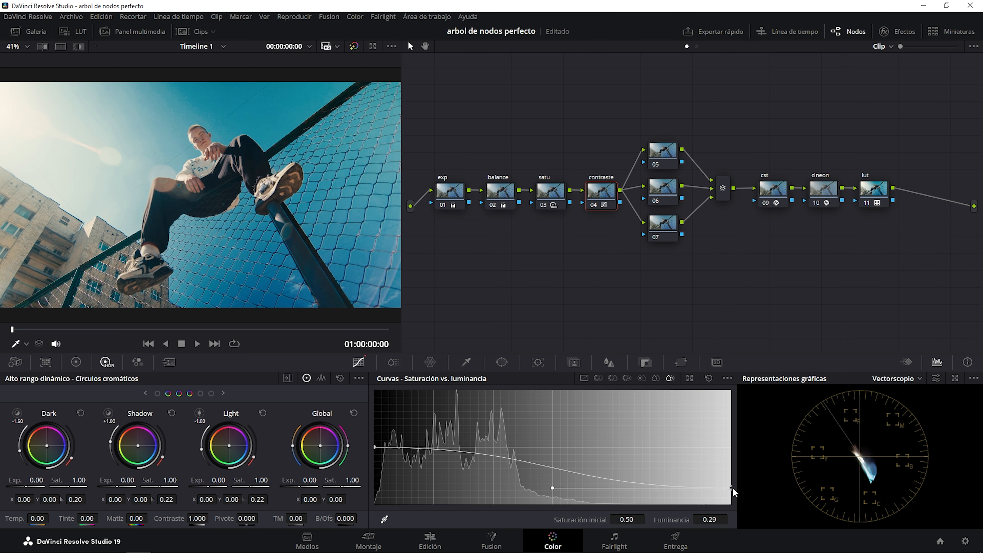
pyautogui.hotkey('ctrl', 'z')
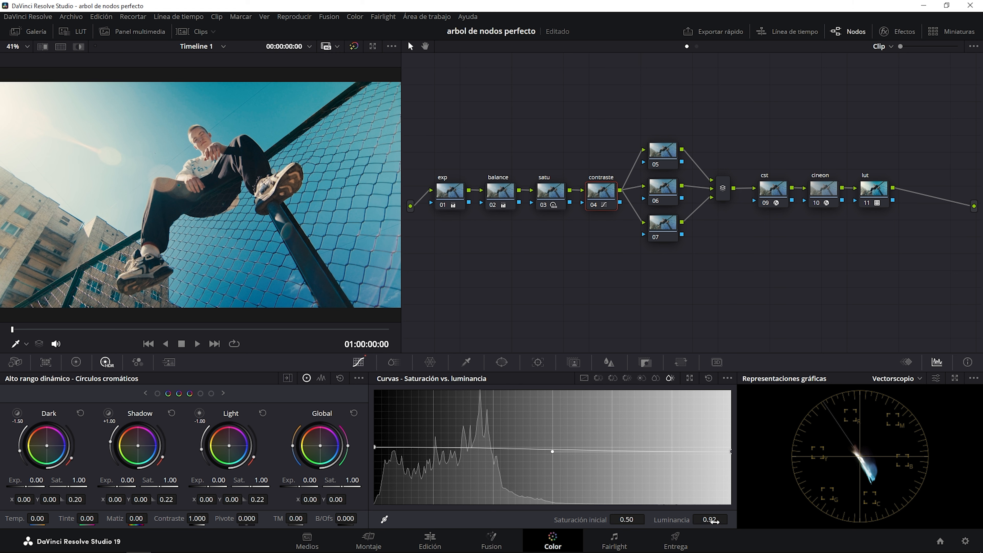
pyautogui.click(584, 378)
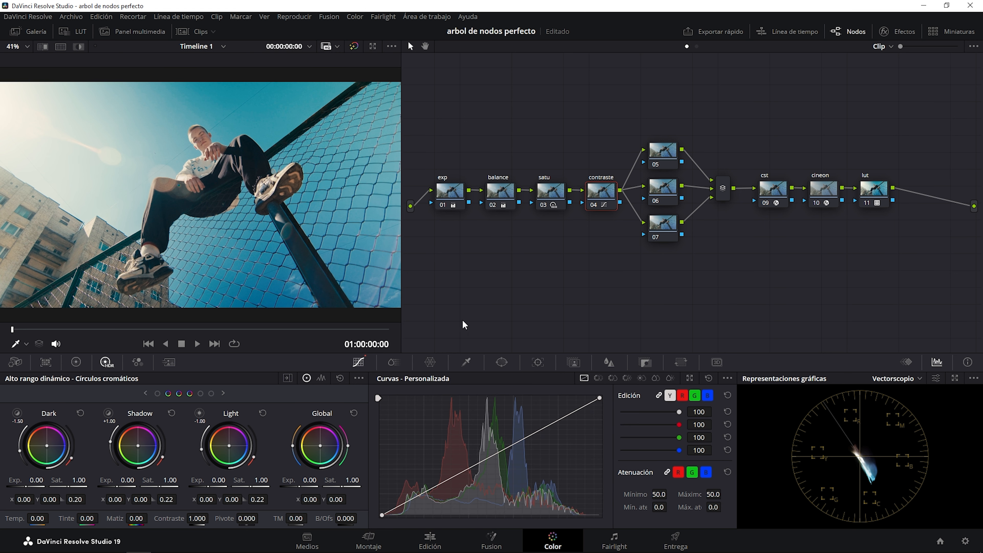
pyautogui.click(76, 362)
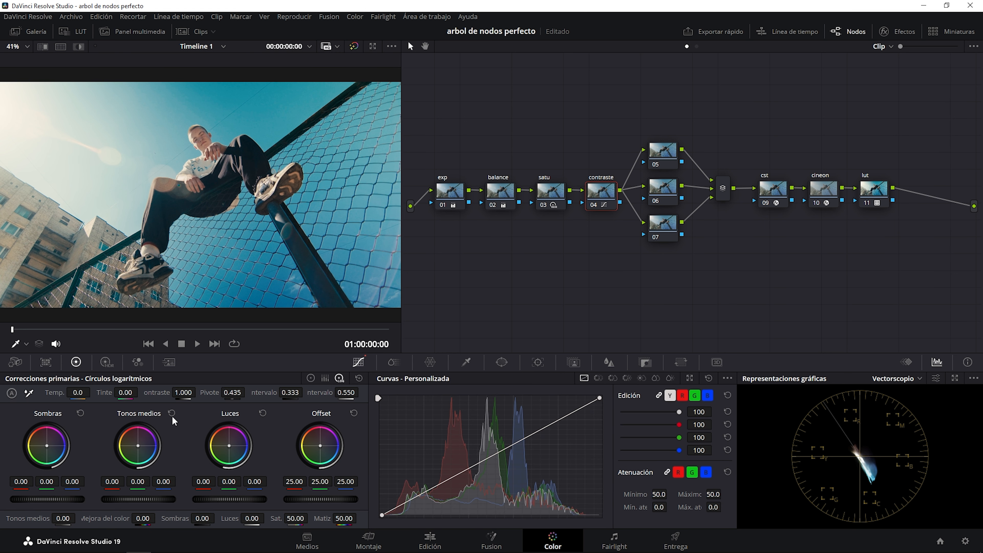
pyautogui.moveTo(162, 393); pyautogui.dragTo(199, 392)
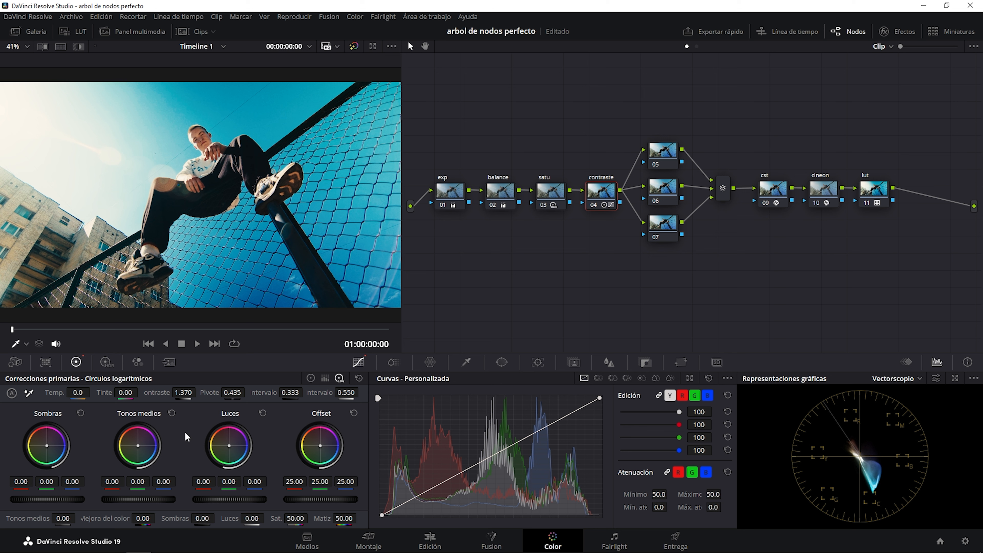
pyautogui.doubleClick(156, 395)
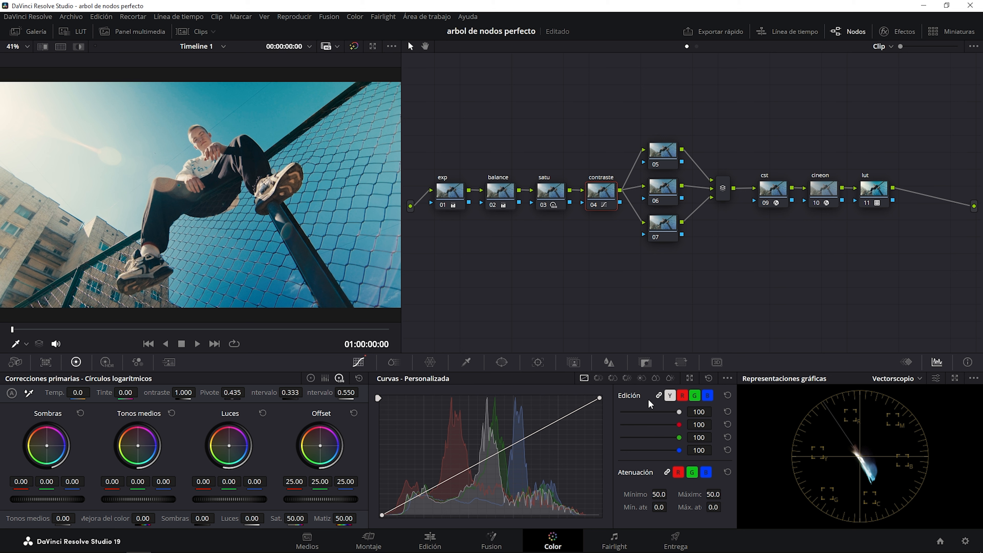
pyautogui.moveTo(417, 151); pyautogui.dragTo(608, 264)
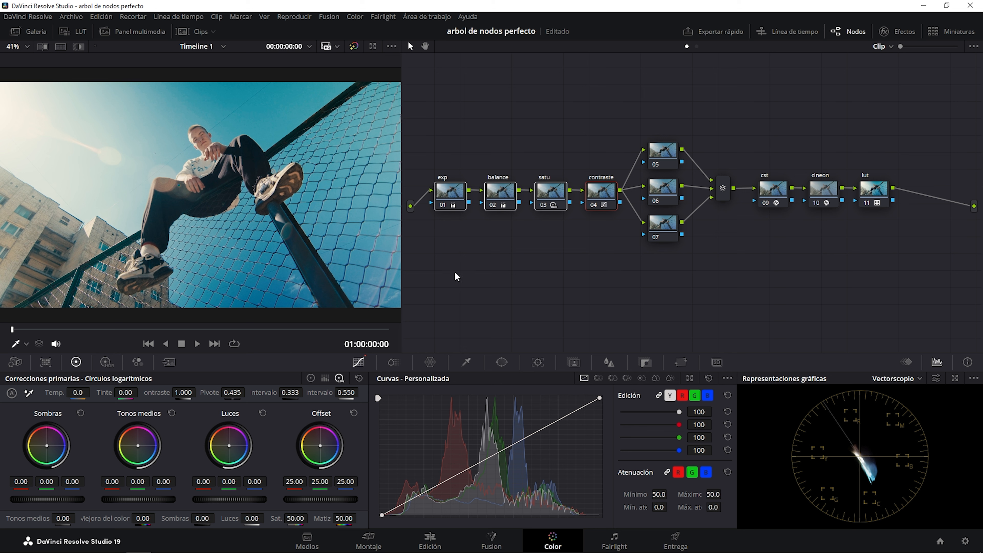
pyautogui.click(620, 278)
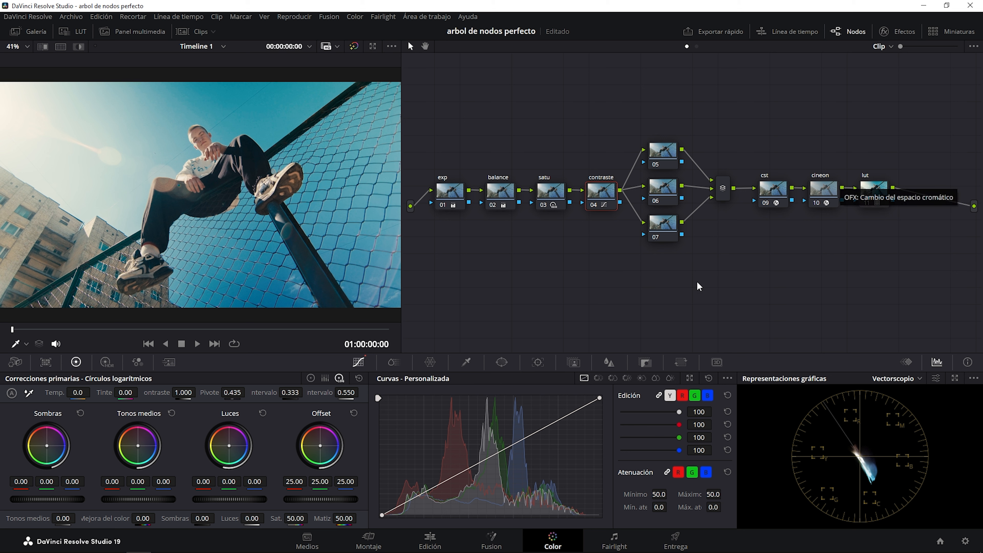
# Step: Move parallel nodes 05, 06 and 07 closer to the layer mixer and space them further apart vertically
pyautogui.moveTo(636, 83); pyautogui.dragTo(686, 242)
pyautogui.moveTo(667, 153); pyautogui.dragTo(686, 138)
pyautogui.click(690, 269)
pyautogui.moveTo(673, 220); pyautogui.dragTo(674, 242)
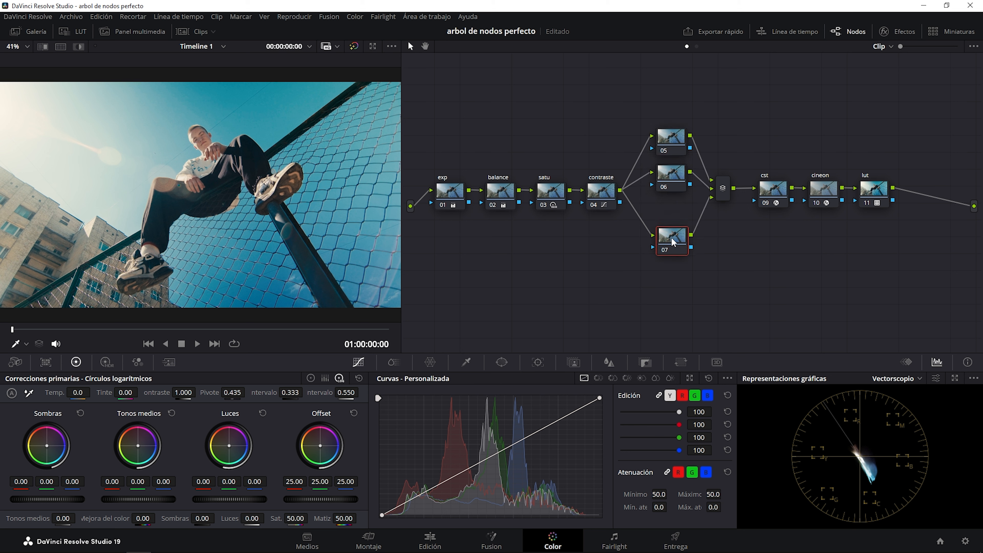
pyautogui.moveTo(666, 173); pyautogui.dragTo(669, 188)
pyautogui.moveTo(674, 144); pyautogui.dragTo(675, 140)
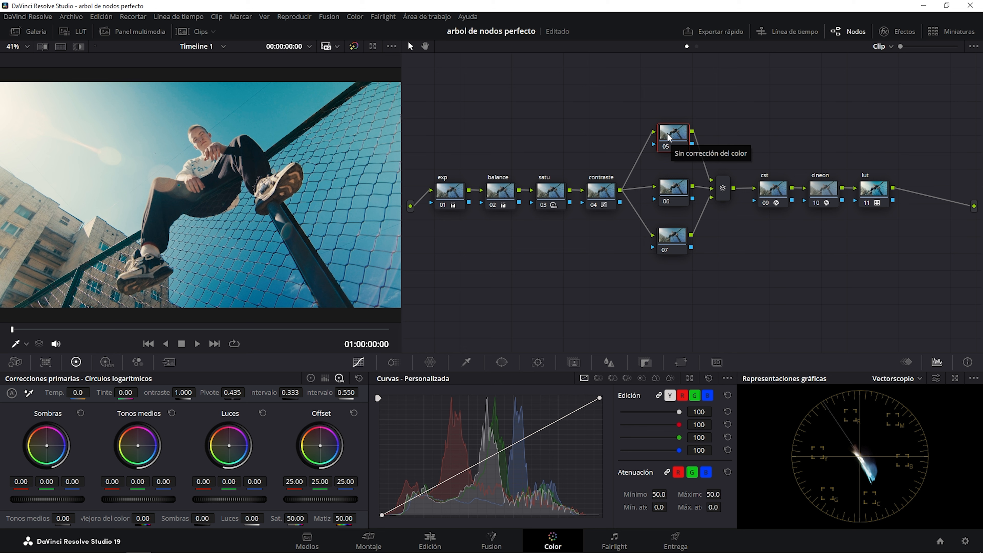
# Step: Rename node 05, the upper parallel node, to "piel"
pyautogui.rightClick(669, 136)
pyautogui.click(679, 154)
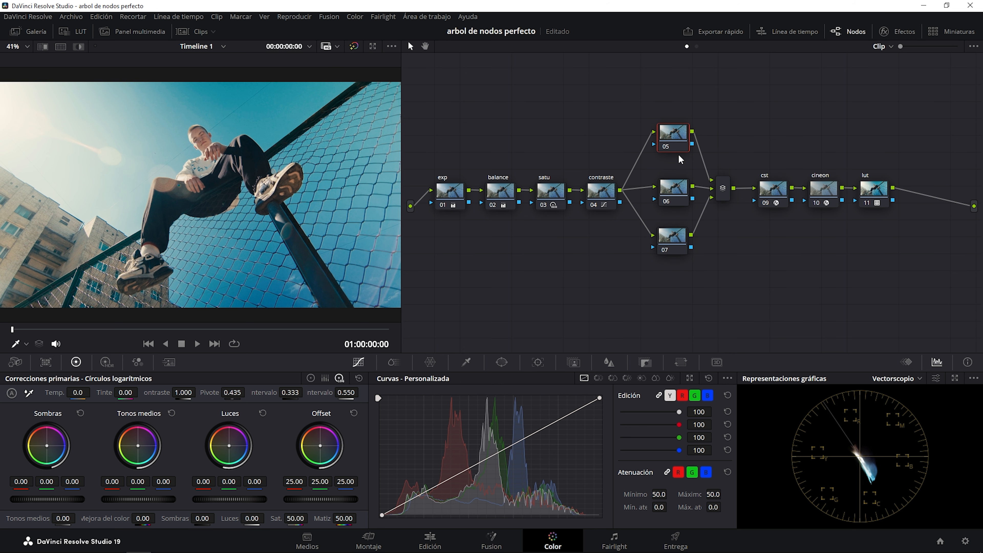
pyautogui.write('piel')
pyautogui.press('Return')
# Step: Sample the man's facial skin with the HSL qualifier on the piel node and highlight the selection in the viewer
pyautogui.click(466, 364)
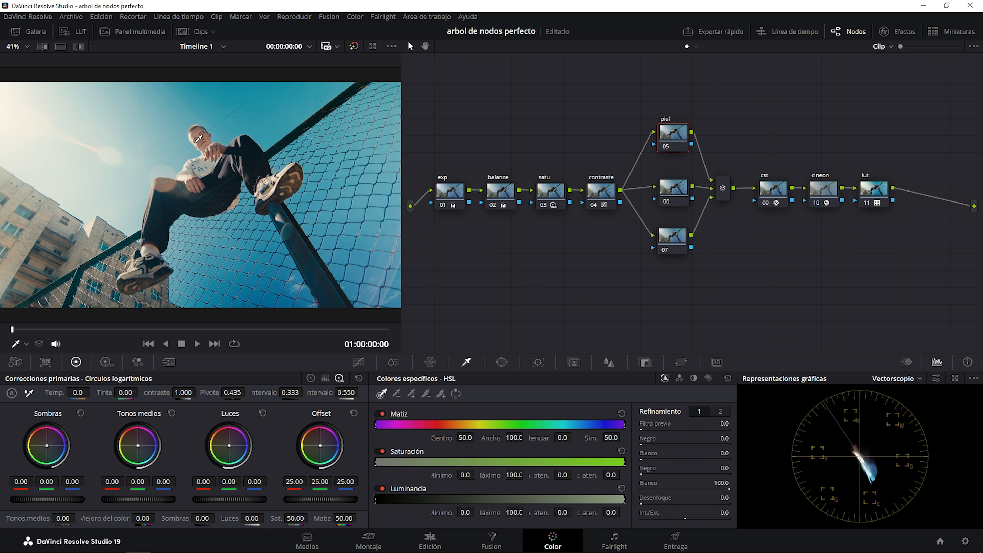
pyautogui.scroll(5, 202, 111)
pyautogui.scroll(1, 215, 112)
pyautogui.moveTo(216, 114); pyautogui.dragTo(209, 286)
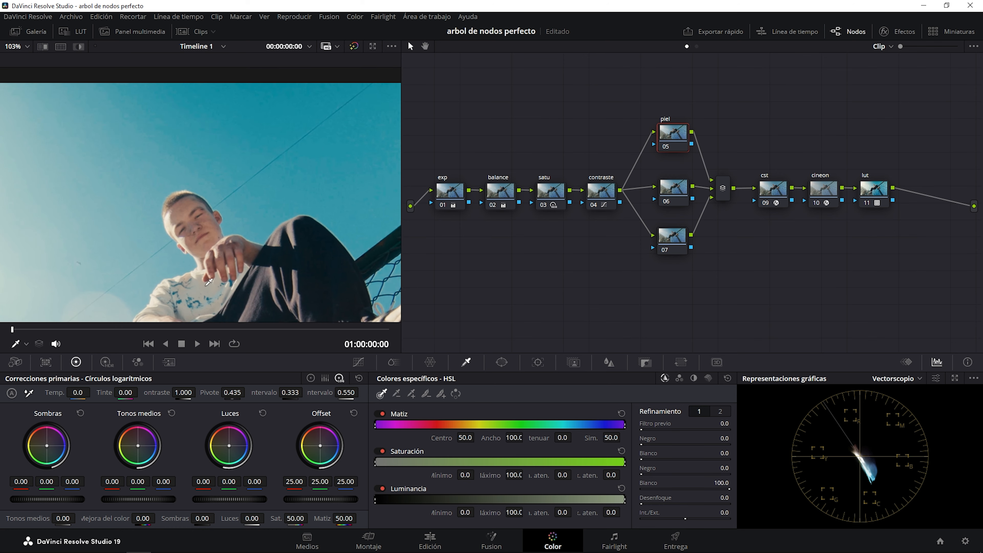
pyautogui.click(190, 212)
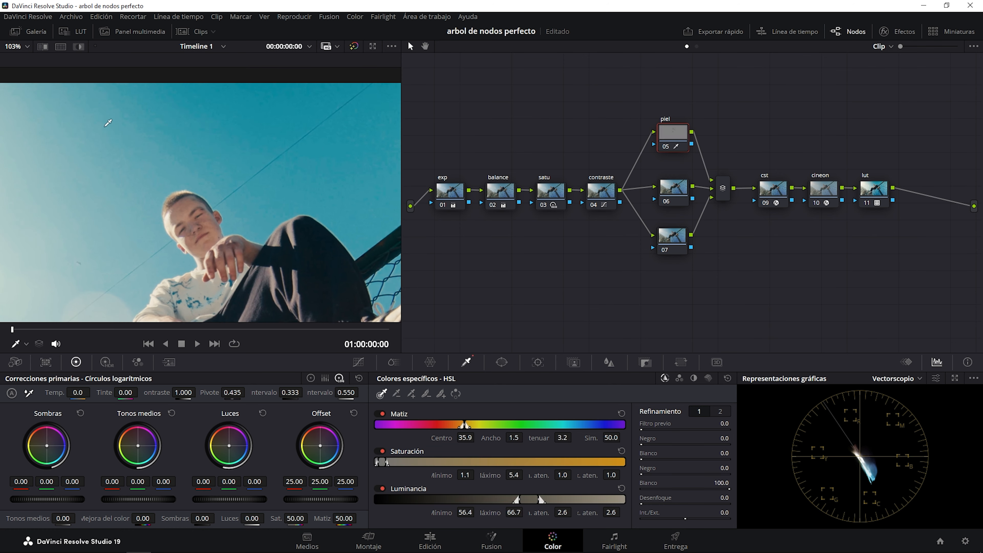
pyautogui.click(78, 47)
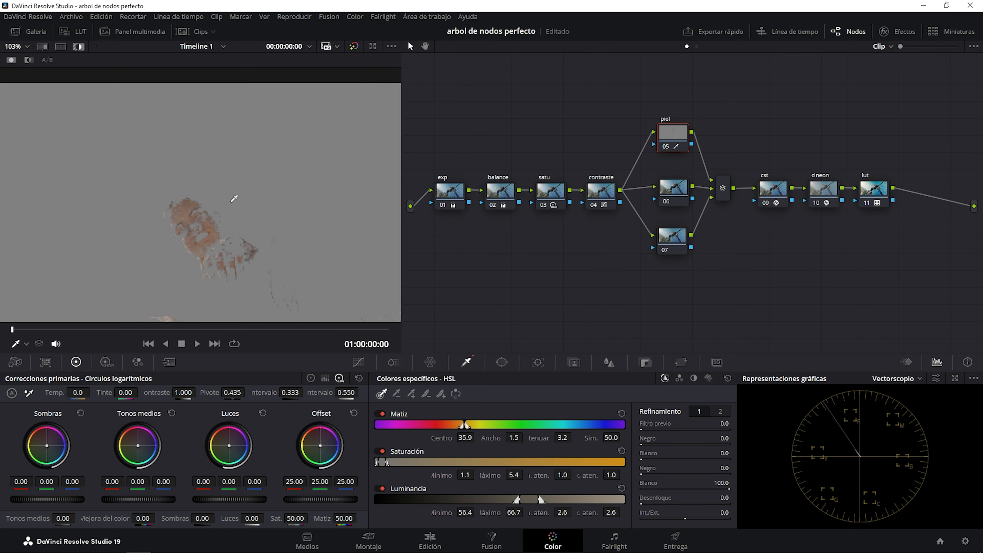
# Step: Refine the skin key: hue width 4.0 and softness 8.0, saturation range 0.0 to 4.4, luminance range 57.0 to 67.3
pyautogui.scroll(-3, 196, 213)
pyautogui.scroll(1, 222, 252)
pyautogui.moveTo(222, 253); pyautogui.dragTo(213, 169)
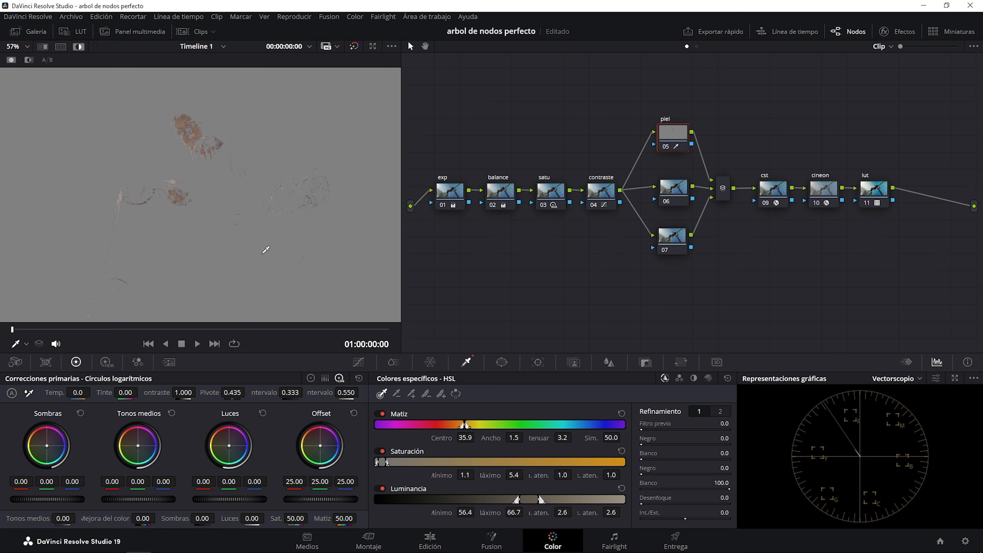
pyautogui.moveTo(514, 438); pyautogui.dragTo(524, 438)
pyautogui.moveTo(562, 438); pyautogui.dragTo(581, 438)
pyautogui.moveTo(382, 462); pyautogui.dragTo(380, 462)
pyautogui.moveTo(525, 500); pyautogui.dragTo(527, 500)
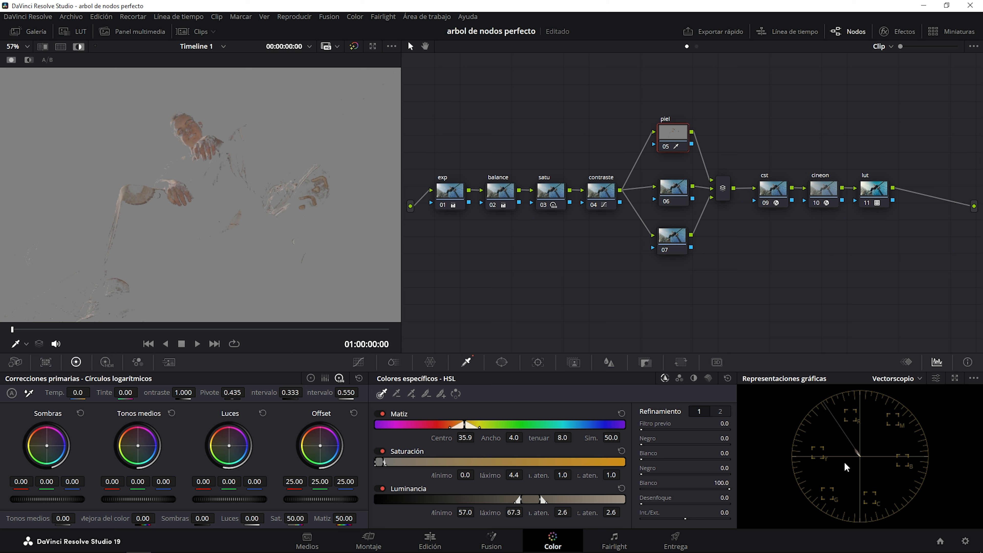
# Step: Enable 2x zoom in the vectorscope settings, with the skin tone indicators shown
pyautogui.click(937, 379)
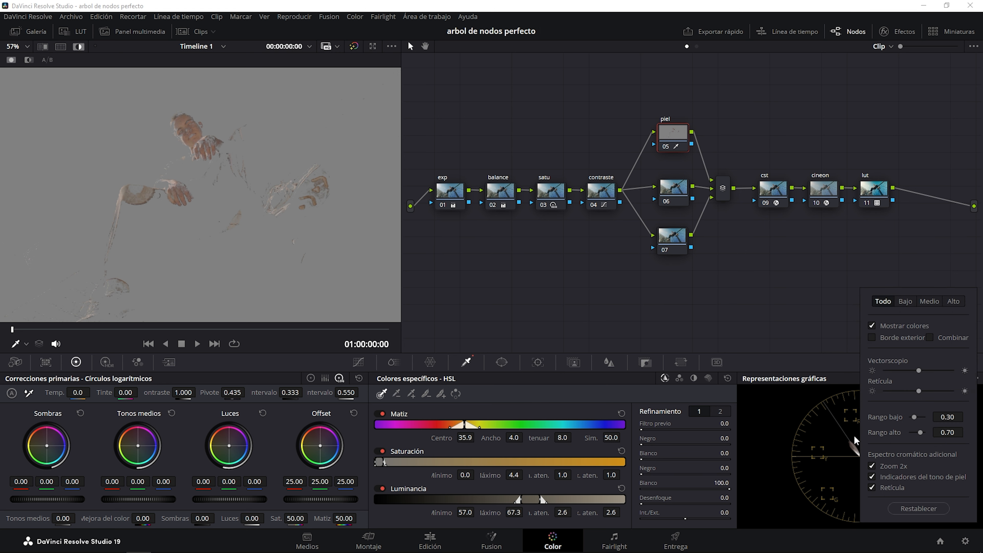
pyautogui.click(855, 407)
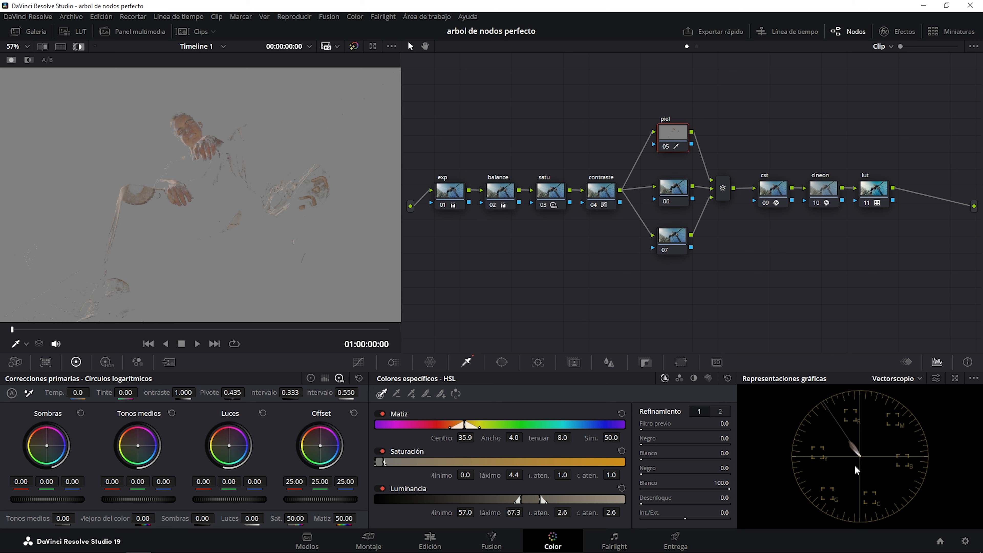
pyautogui.click(936, 378)
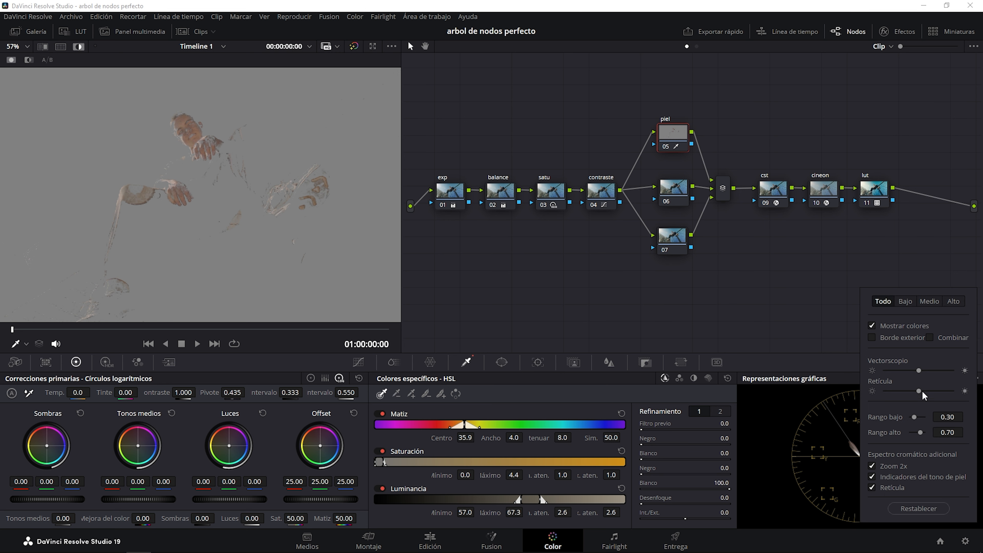
pyautogui.click(826, 430)
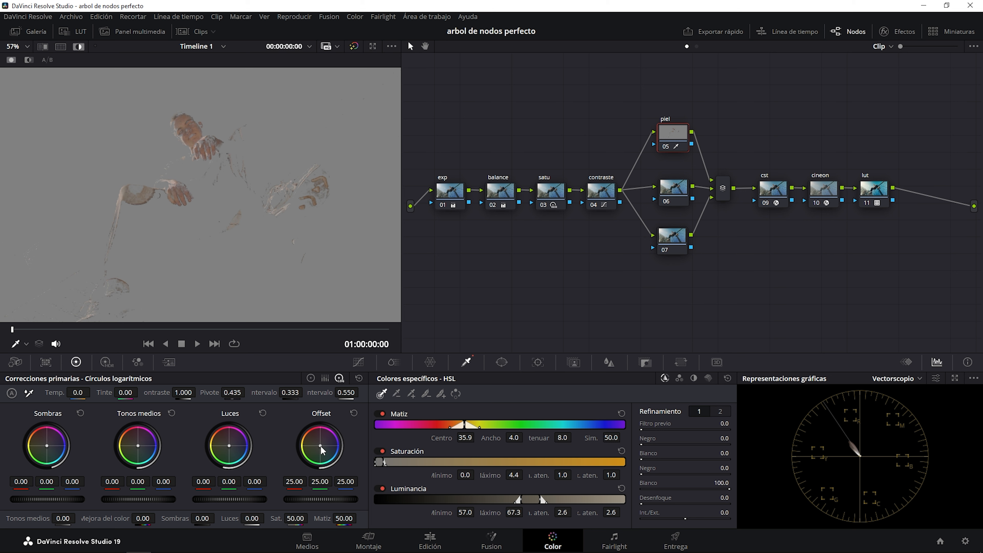
# Step: Try shifting the skin's colour with the piel node's Offset wheel and reset the wheel
pyautogui.moveTo(321, 450); pyautogui.dragTo(319, 450)
pyautogui.moveTo(318, 449); pyautogui.dragTo(320, 446)
pyautogui.click(354, 414)
# Step: Turn off the viewer's selection highlight and rename node 06, the middle parallel node, to "mascaras"
pyautogui.click(79, 47)
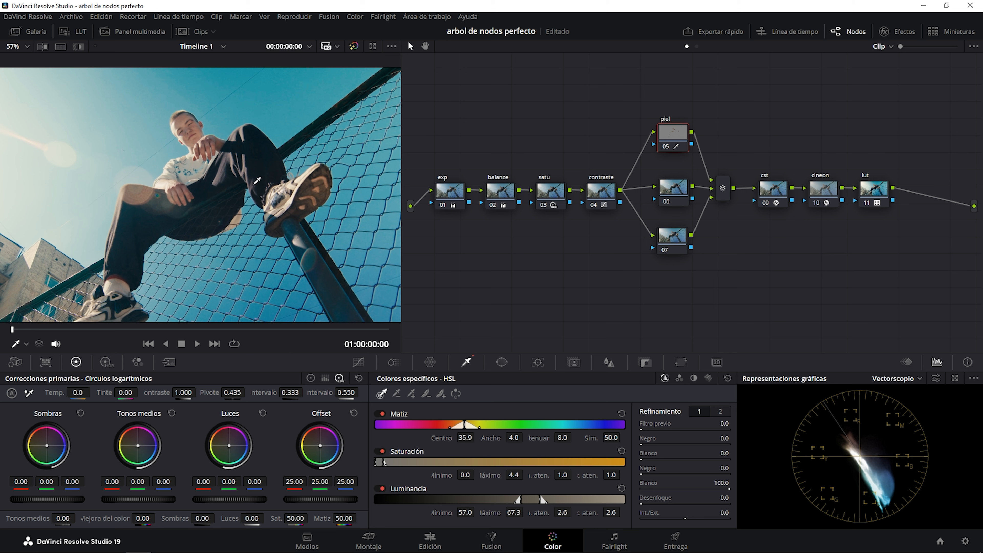
pyautogui.scroll(-2, 253, 178)
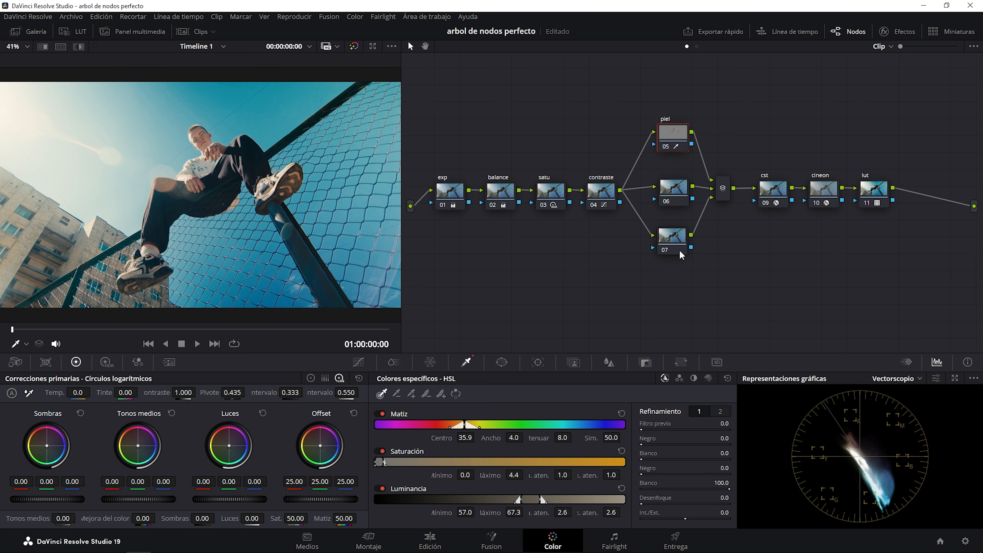
pyautogui.click(671, 194)
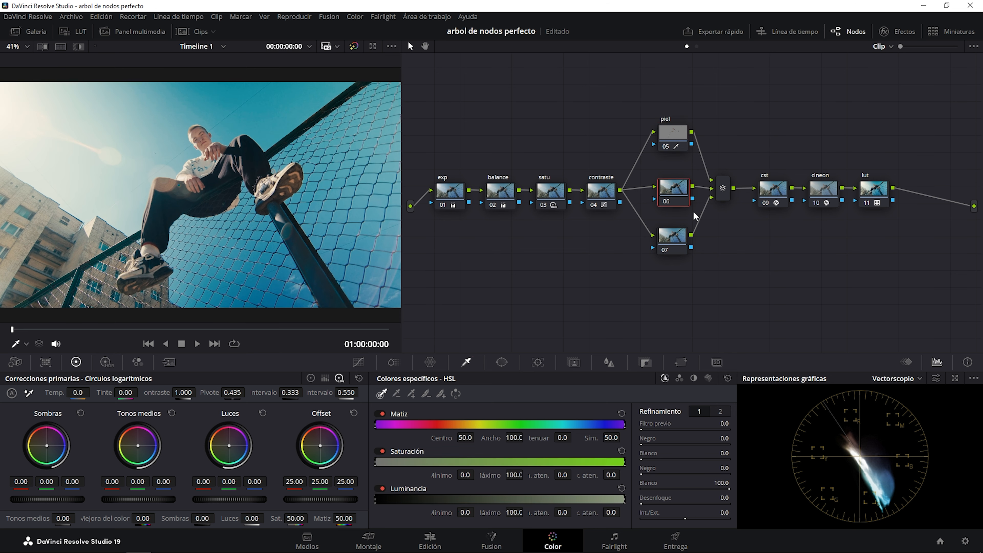
pyautogui.rightClick(673, 188)
pyautogui.click(677, 209)
pyautogui.write('mascaras')
pyautogui.press('Return')
# Step: Add a circular Power Window to the mascaras node and widen it into an ellipse with aspect 78.15
pyautogui.click(502, 362)
pyautogui.click(391, 443)
pyautogui.moveTo(352, 194)
pyautogui.mouseDown()
pyautogui.moveTo(367, 195)
pyautogui.moveTo(351, 195)
pyautogui.mouseUp()
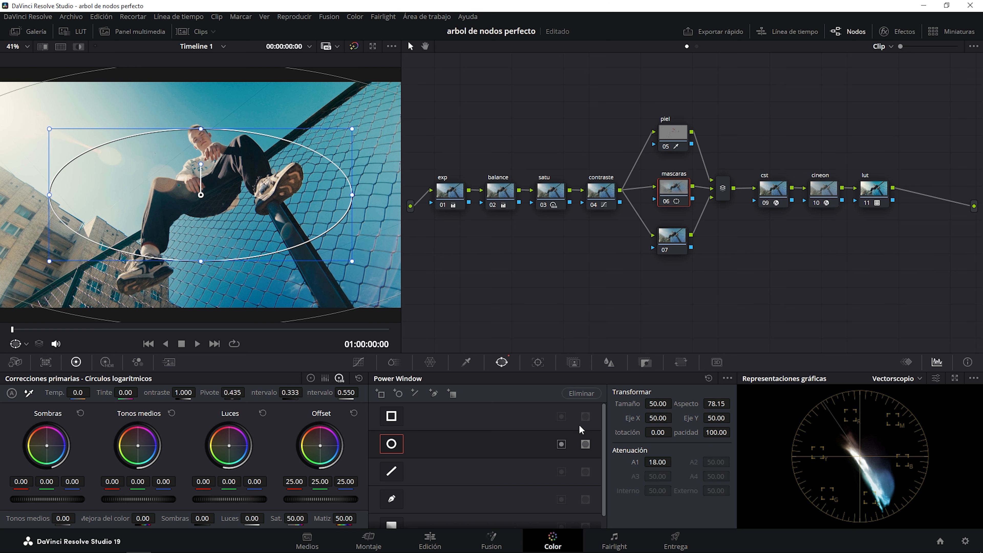
# Step: Invert the mascaras node's elliptical window and try darkening the area outside it with Offset at -12.55
pyautogui.click(585, 445)
pyautogui.moveTo(337, 499)
pyautogui.mouseDown()
pyautogui.moveTo(318, 499)
pyautogui.moveTo(333, 505)
pyautogui.moveTo(325, 505)
pyautogui.mouseUp()
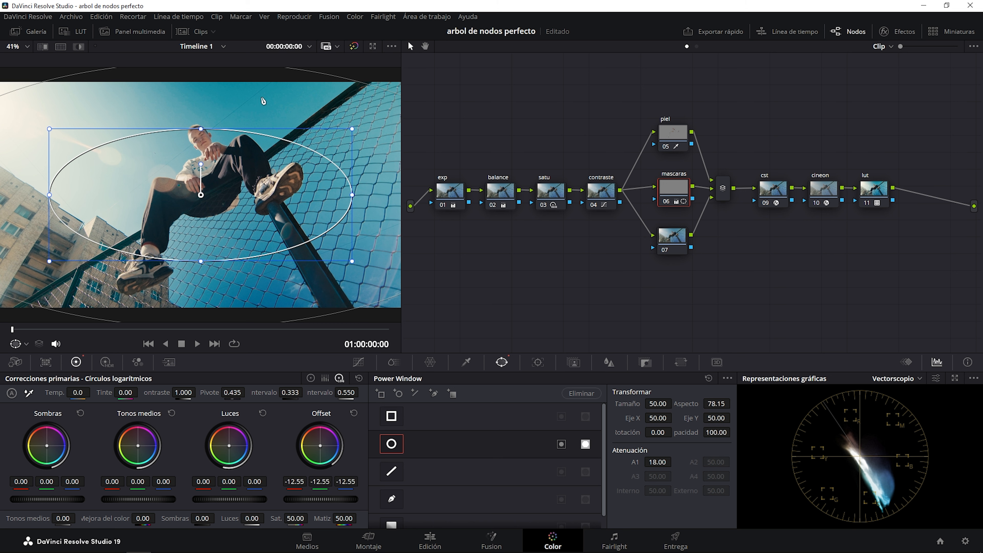
pyautogui.moveTo(222, 142); pyautogui.dragTo(224, 131)
# Step: Label node 07, the lowest parallel node, "halation"
pyautogui.rightClick(662, 248)
pyautogui.click(680, 258)
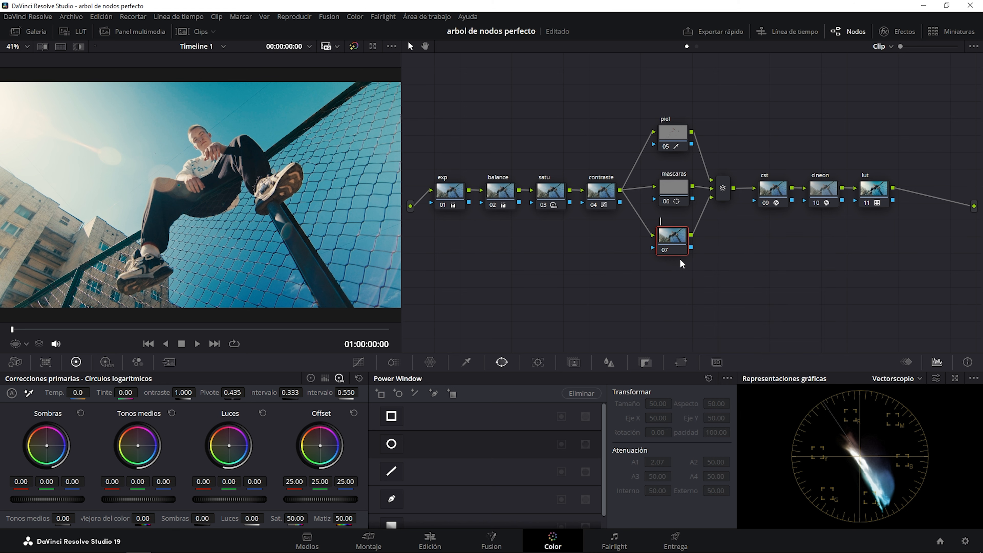
pyautogui.write('halation')
# Step: Search the effects library for "halo" and apply the Halo effect to the halation node
pyautogui.click(898, 31)
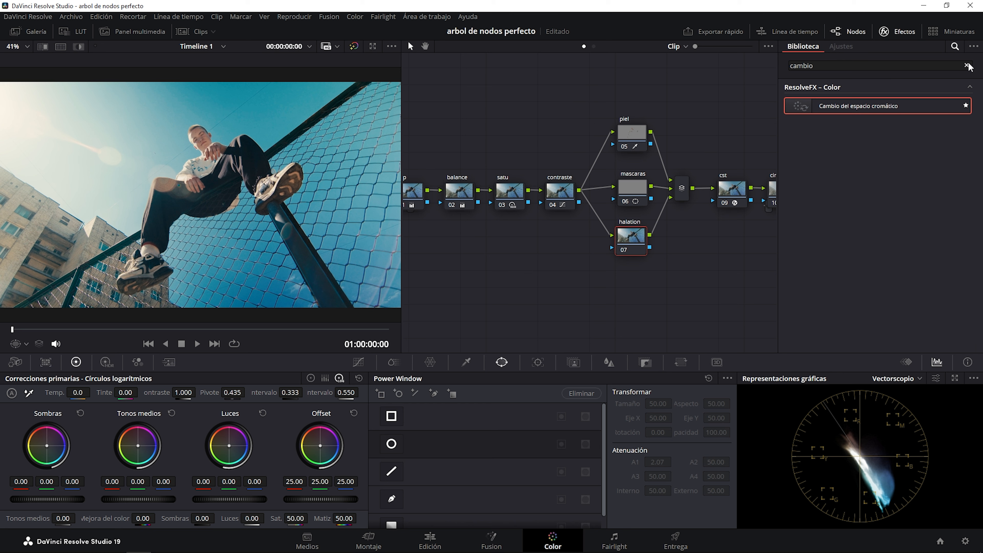
pyautogui.click(931, 65)
pyautogui.write('halo')
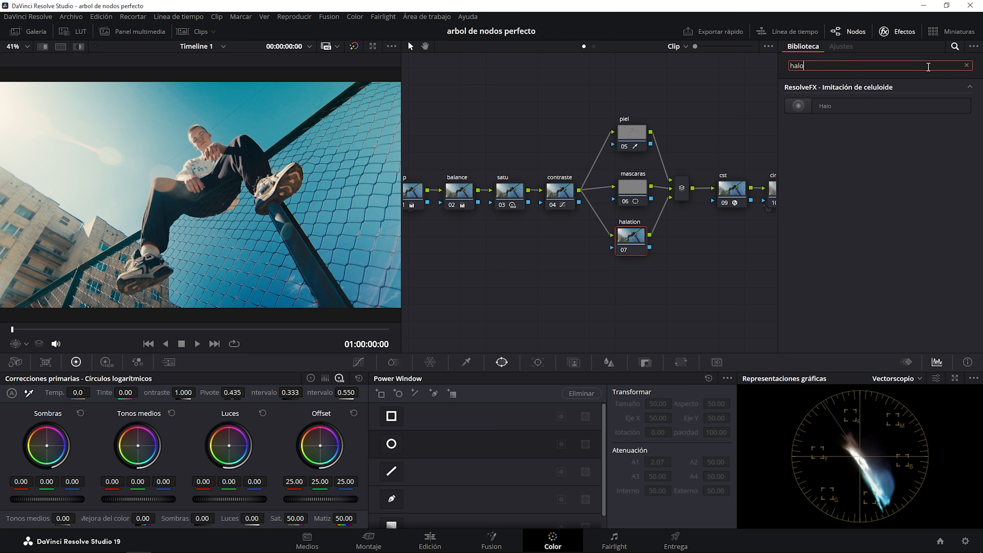
pyautogui.moveTo(850, 107); pyautogui.dragTo(631, 239)
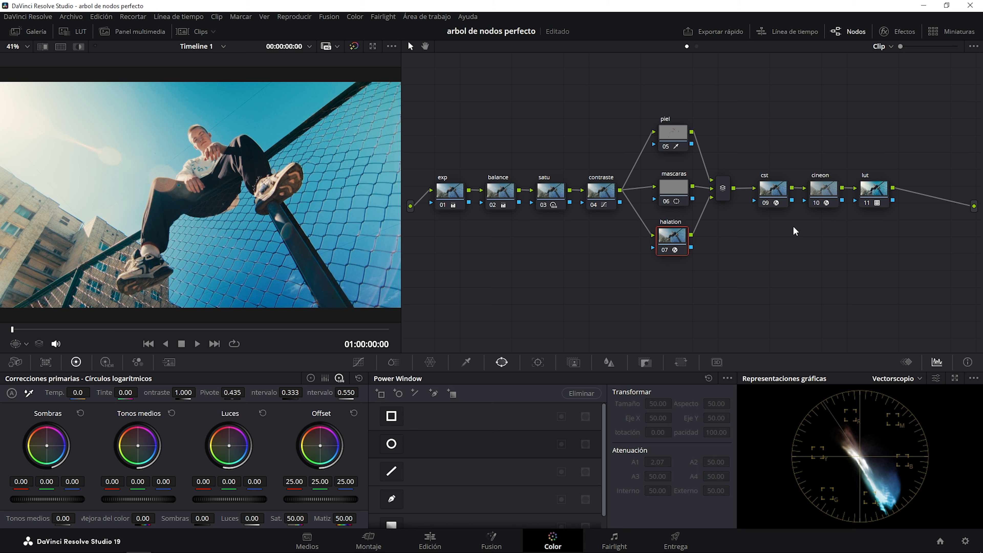
# Step: Select all nodes of the tree and shift them together slightly to the right, centring them between input and output
pyautogui.moveTo(427, 104); pyautogui.dragTo(956, 336)
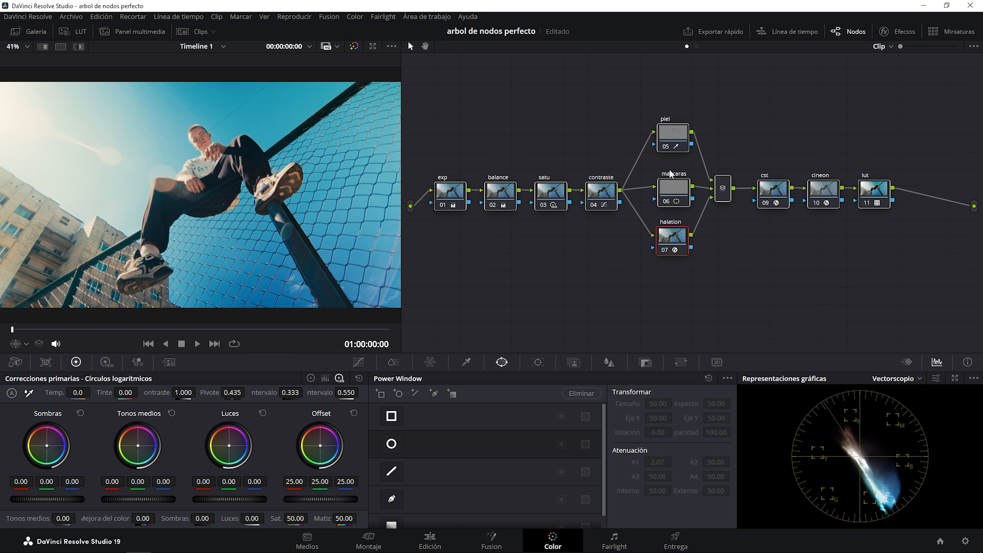
pyautogui.moveTo(668, 134); pyautogui.dragTo(699, 138)
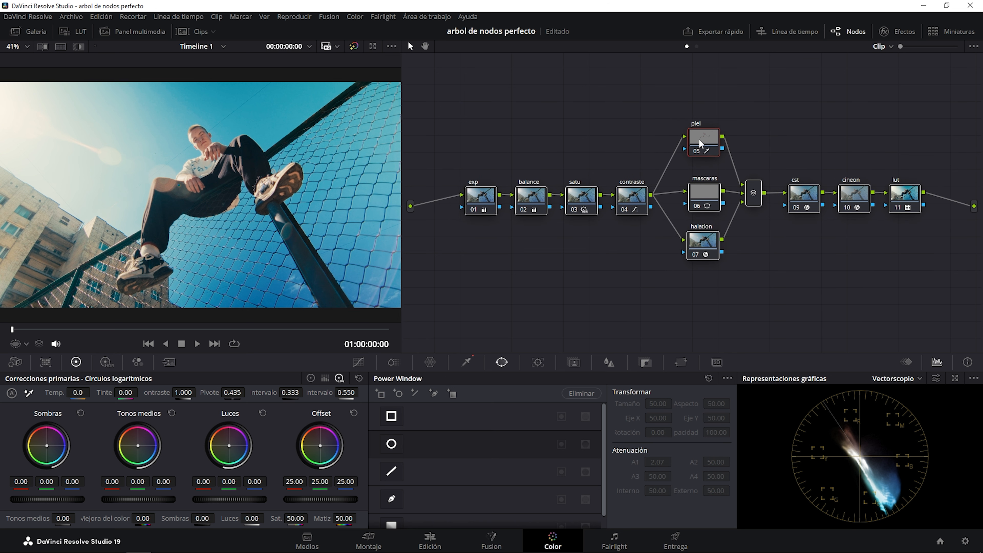
pyautogui.click(820, 283)
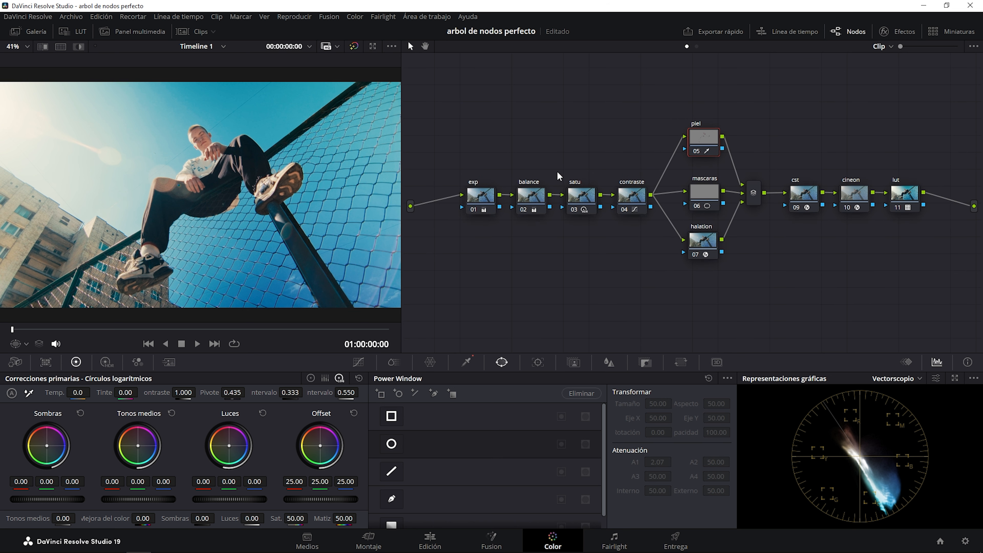
# Step: Capture a still of the graded frame and show the stills gallery
pyautogui.rightClick(232, 124)
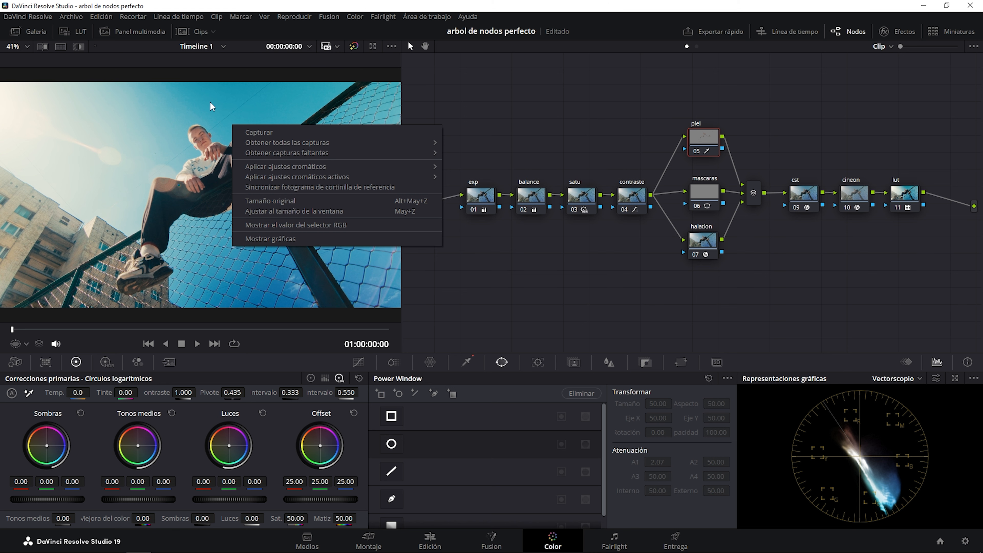
pyautogui.click(288, 134)
pyautogui.click(29, 31)
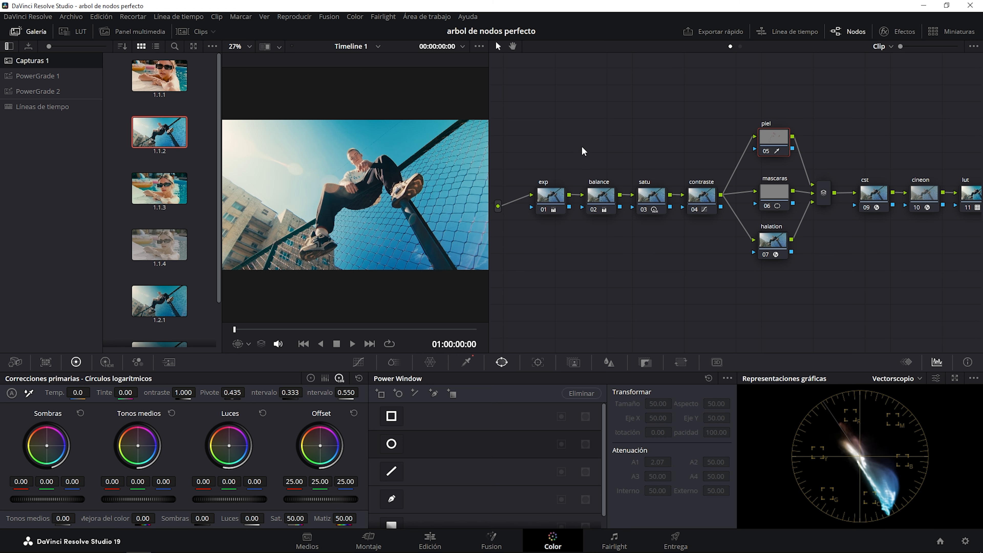
# Step: Reset the clip's grade to a single empty node and rebuild the tree by applying the grade of still 1.1.2
pyautogui.rightClick(587, 140)
pyautogui.click(592, 143)
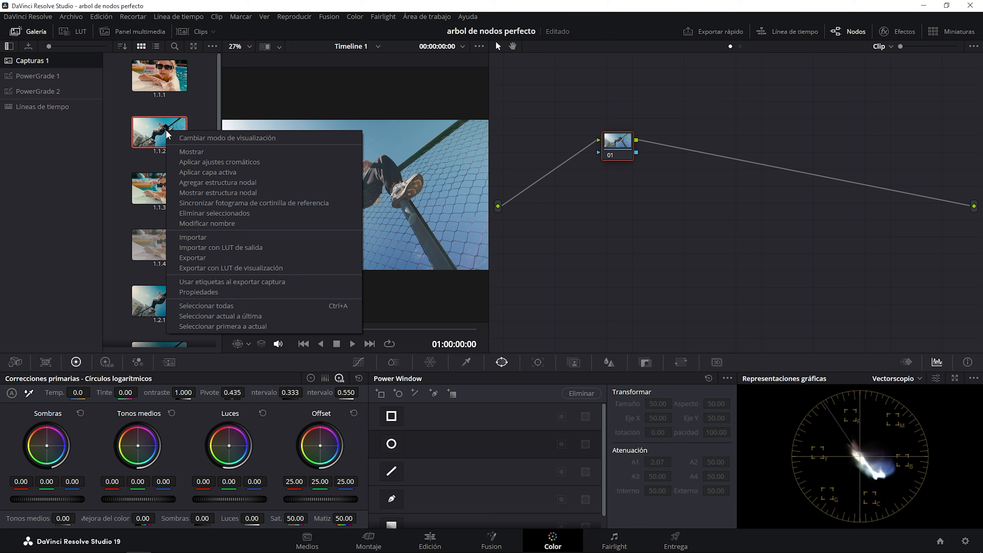
pyautogui.click(176, 162)
# Step: Hide the stills gallery and narrow the viewer so the whole node tree fits in the node graph
pyautogui.click(53, 38)
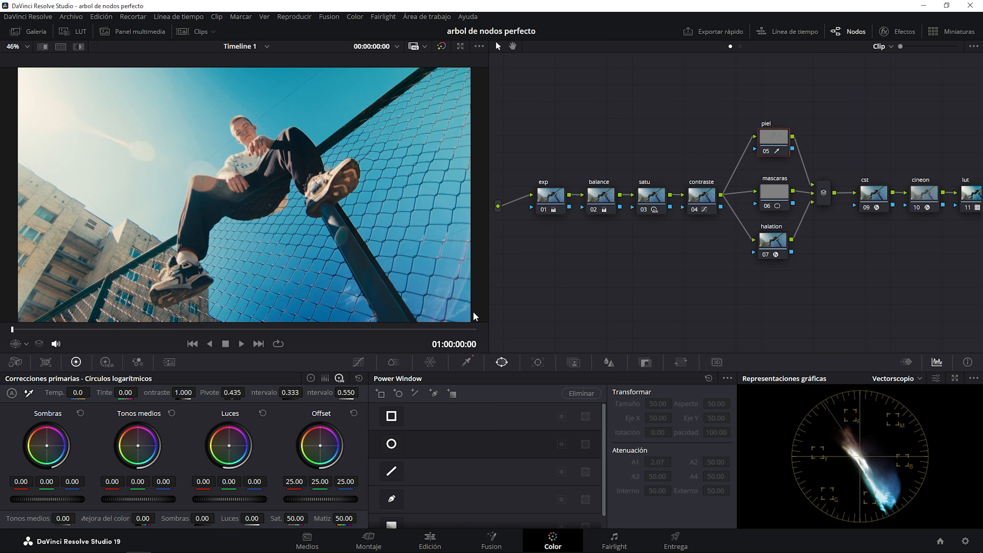
pyautogui.moveTo(488, 111); pyautogui.dragTo(400, 116)
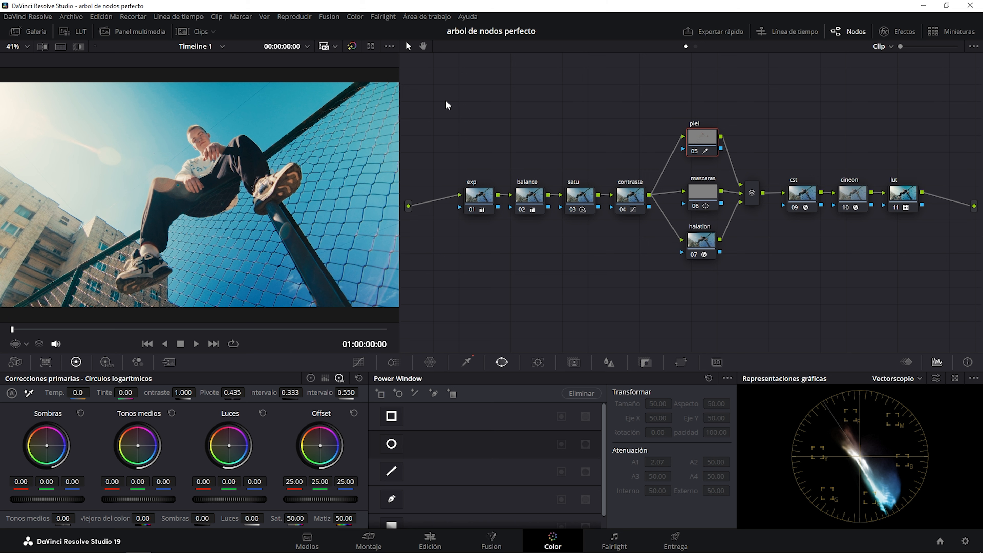